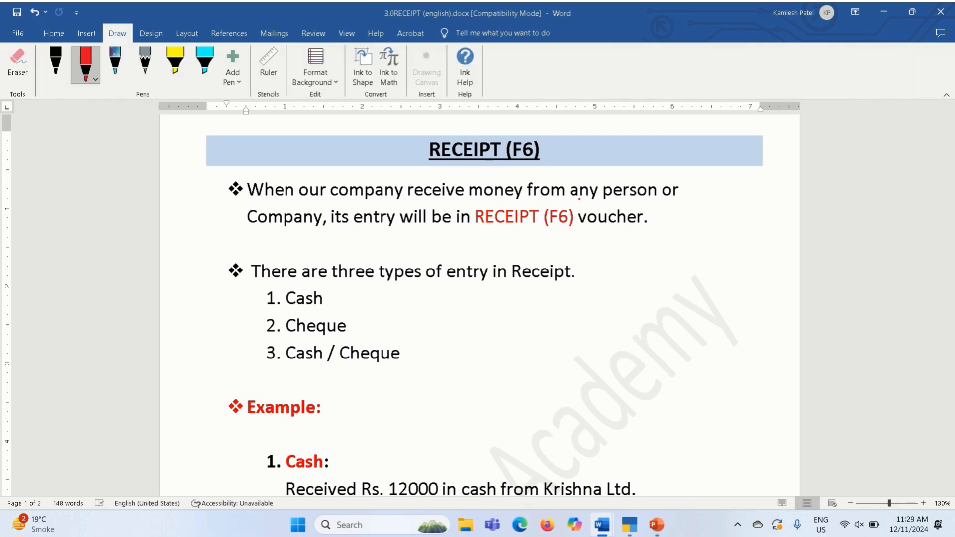
# Step: Underline "any person", "Company", "receive money" and "RECEIPT (F6)" in red ink in the opening definition
pyautogui.moveTo(579, 199); pyautogui.dragTo(645, 199)
pyautogui.moveTo(249, 228); pyautogui.dragTo(315, 229)
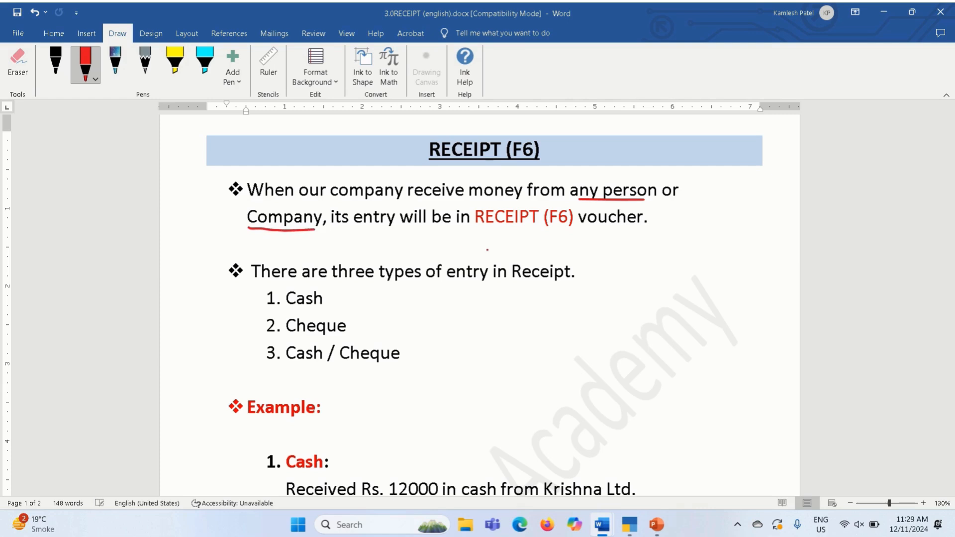
pyautogui.moveTo(410, 201); pyautogui.dragTo(507, 202)
pyautogui.moveTo(474, 231); pyautogui.dragTo(576, 230)
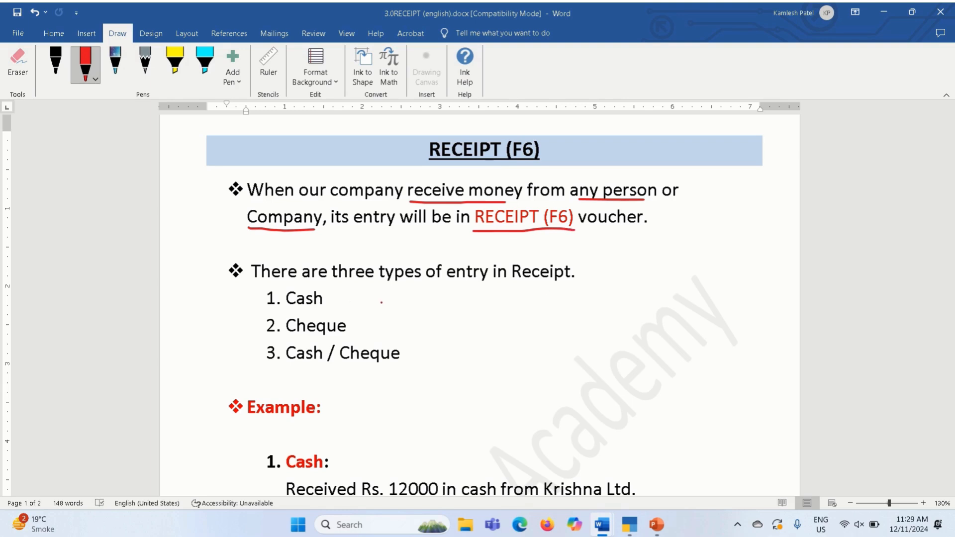
# Step: Underline "three types" in red ink and mark the Cash, Cheque and Cash / Cheque items with short strokes
pyautogui.moveTo(325, 282); pyautogui.dragTo(429, 286)
pyautogui.moveTo(346, 300); pyautogui.dragTo(365, 297)
pyautogui.moveTo(367, 330); pyautogui.dragTo(436, 354)
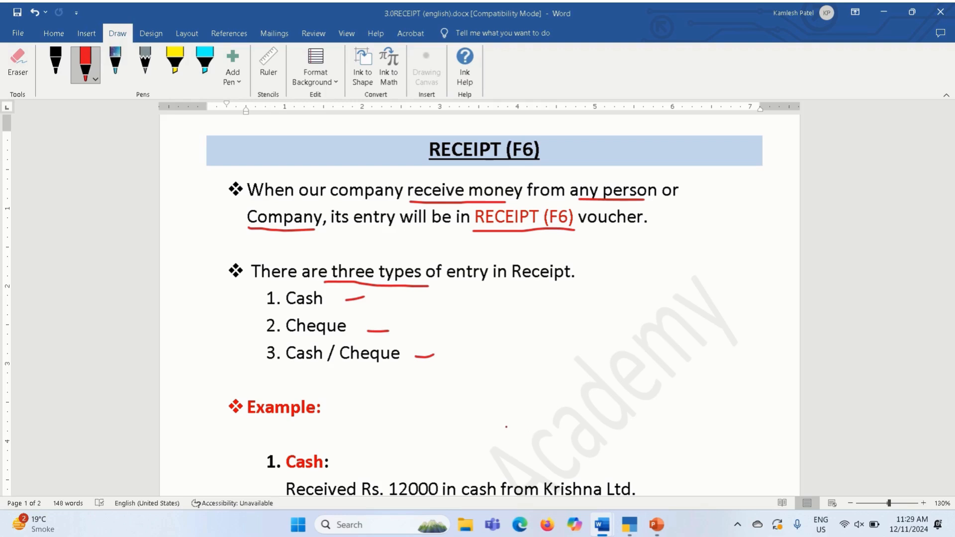
# Step: In the first example, underline the Cash heading, "Krishna Ltd." and "cash" in red ink
pyautogui.scroll(-5, 383, 241)
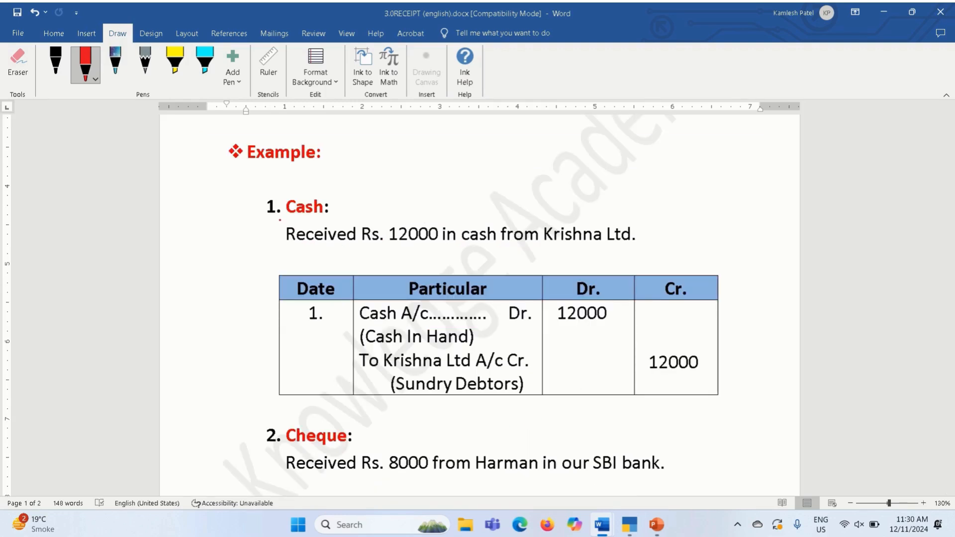
pyautogui.moveTo(280, 219); pyautogui.dragTo(343, 219)
pyautogui.moveTo(545, 248); pyautogui.dragTo(635, 245)
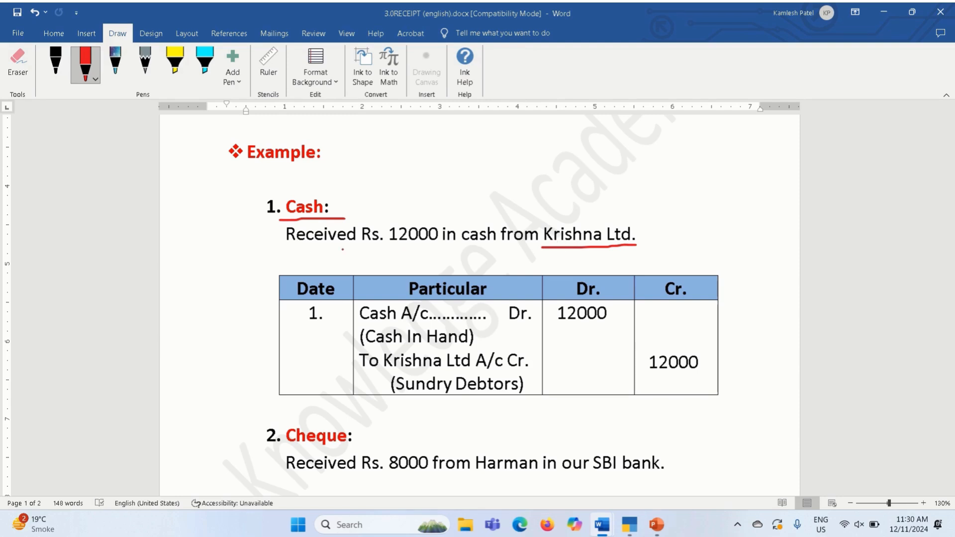
pyautogui.moveTo(451, 246); pyautogui.dragTo(505, 247)
# Step: Mark the debit and credit accounts and their groups in the Cash example's journal table, and circle "Krishna Ltd." in its sentence
pyautogui.moveTo(361, 325); pyautogui.dragTo(452, 326)
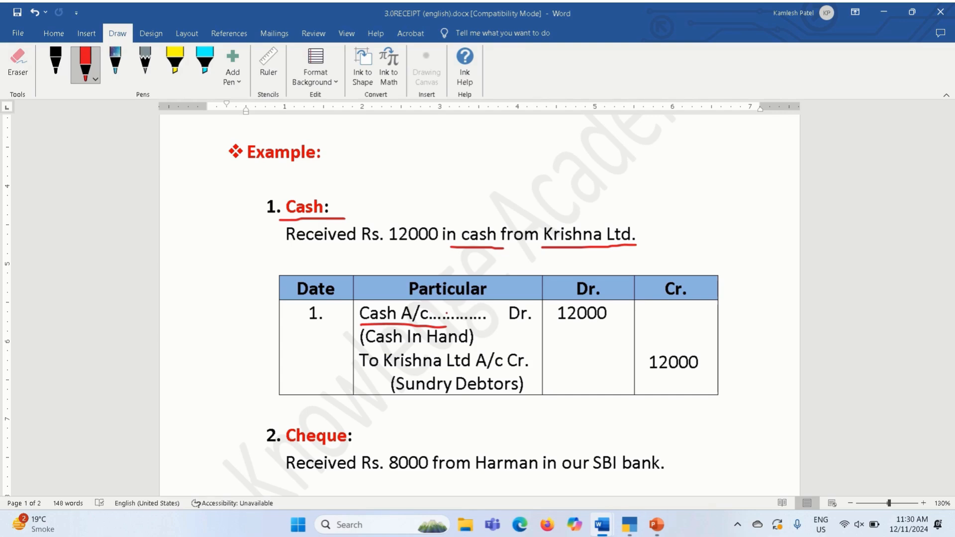
pyautogui.moveTo(509, 329); pyautogui.dragTo(535, 327)
pyautogui.moveTo(610, 246)
pyautogui.mouseDown()
pyautogui.moveTo(644, 238)
pyautogui.moveTo(609, 210)
pyautogui.moveTo(543, 218)
pyautogui.moveTo(538, 253)
pyautogui.moveTo(571, 248)
pyautogui.mouseUp()
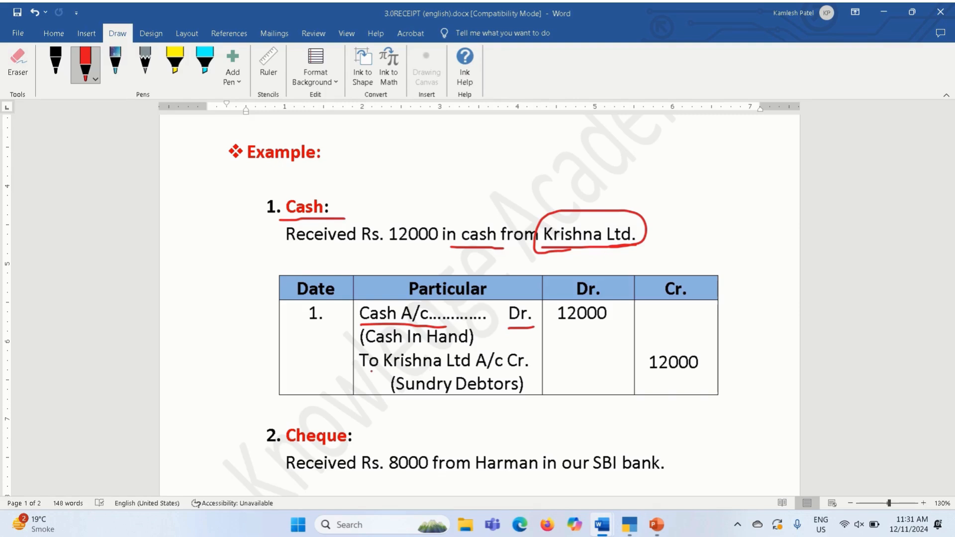
pyautogui.moveTo(371, 371); pyautogui.dragTo(501, 370)
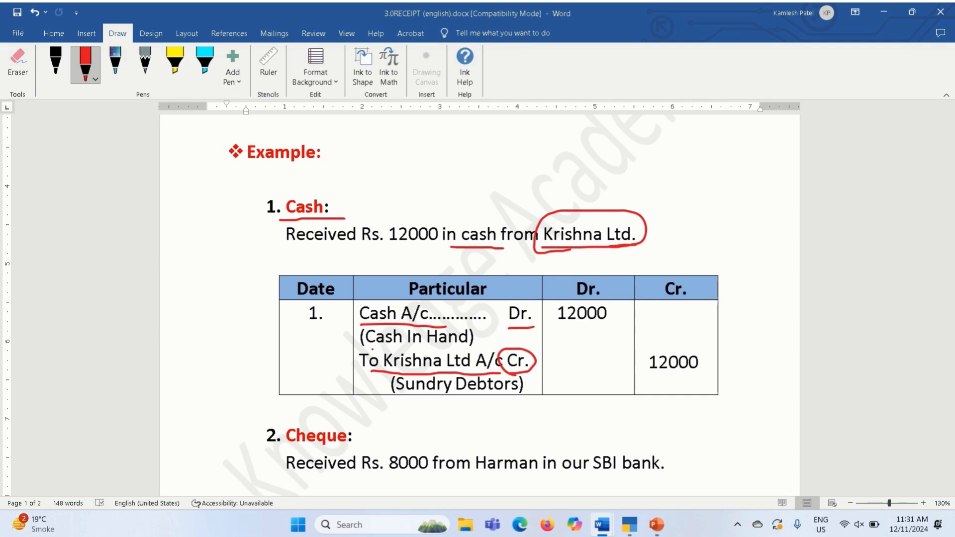
pyautogui.moveTo(389, 349); pyautogui.dragTo(434, 347)
pyautogui.moveTo(402, 398); pyautogui.dragTo(496, 399)
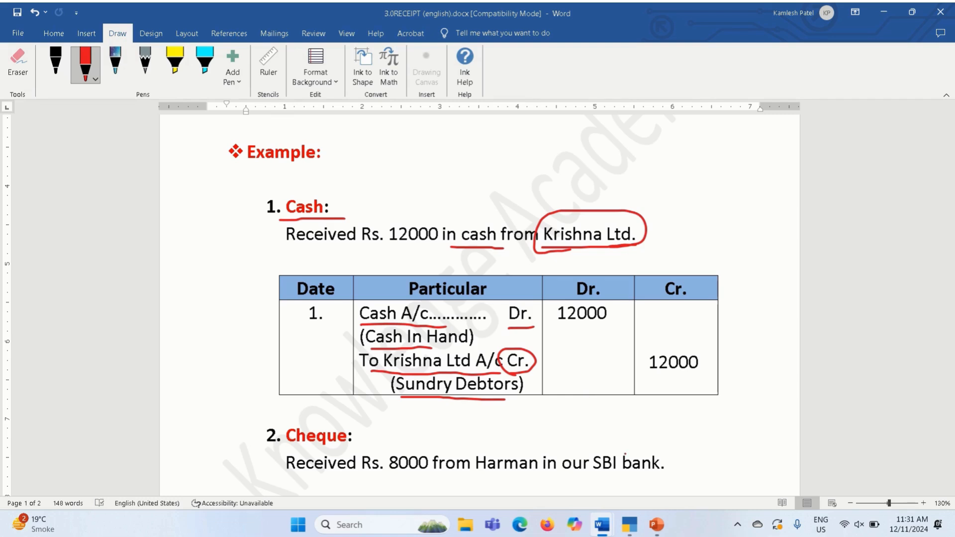
# Step: Switch to TallyPrime and open a new Receipt voucher for entry
pyautogui.click(629, 525)
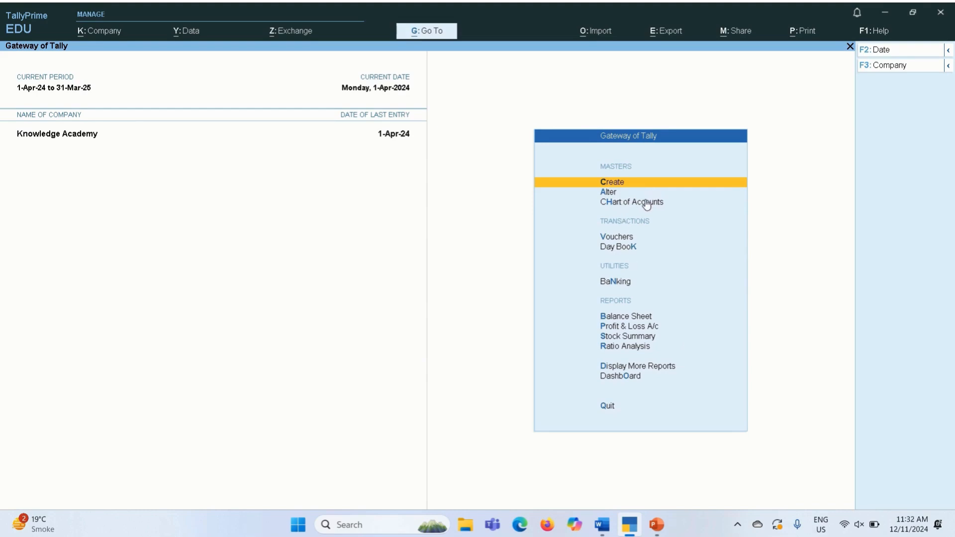
pyautogui.press('Down')
pyautogui.press('Down')
pyautogui.press('Down')
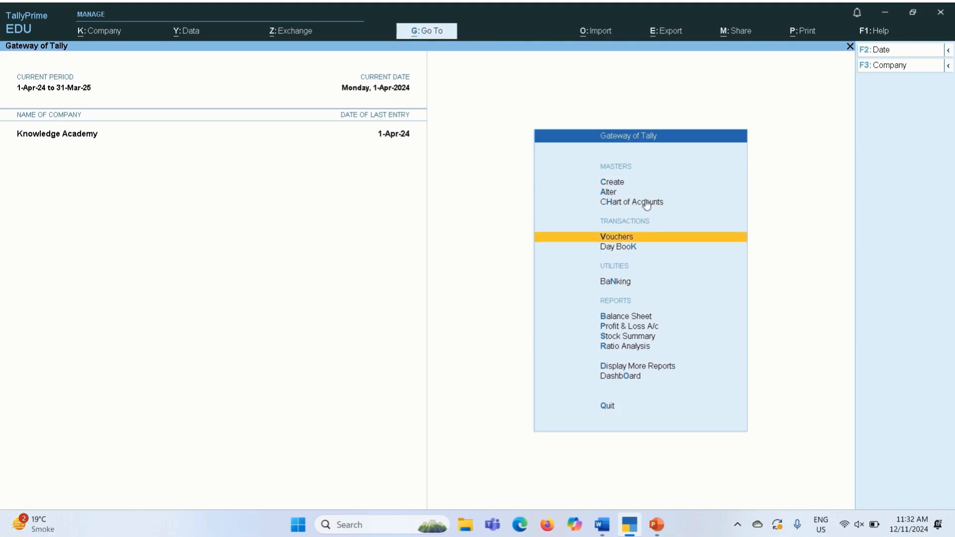
pyautogui.press('Return')
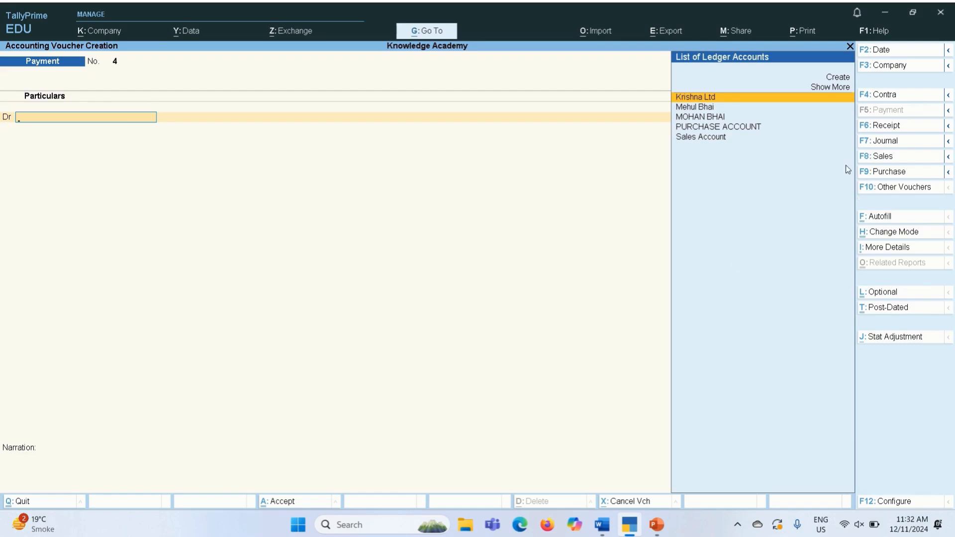
pyautogui.click(882, 129)
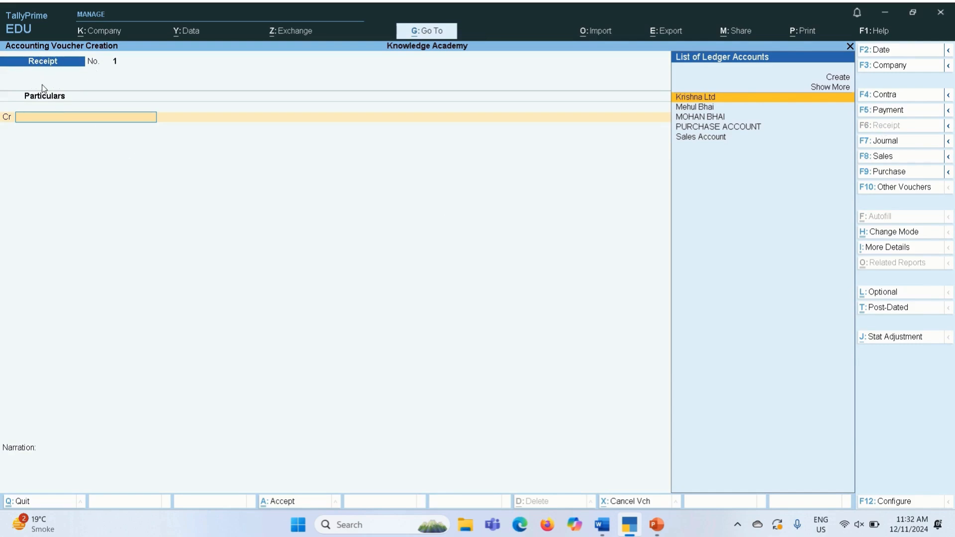
# Step: Check the Cash example in the Word notes and credit the Krishna Ltd ledger with 12000 in the receipt voucher
pyautogui.hotkey('alt', 'Tab')
pyautogui.hotkey('alt', 'Tab')
pyautogui.hotkey('alt', 'Tab')
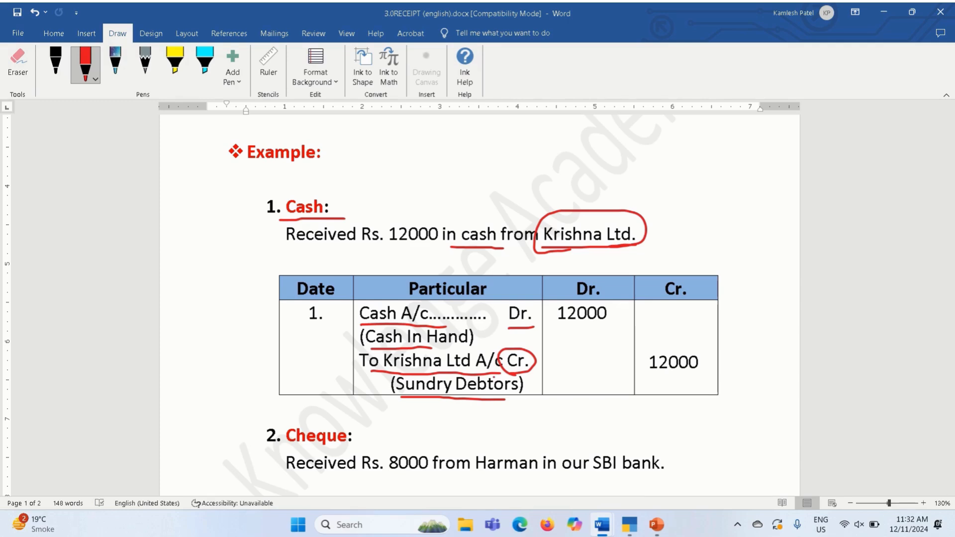
pyautogui.hotkey('alt', 'Tab')
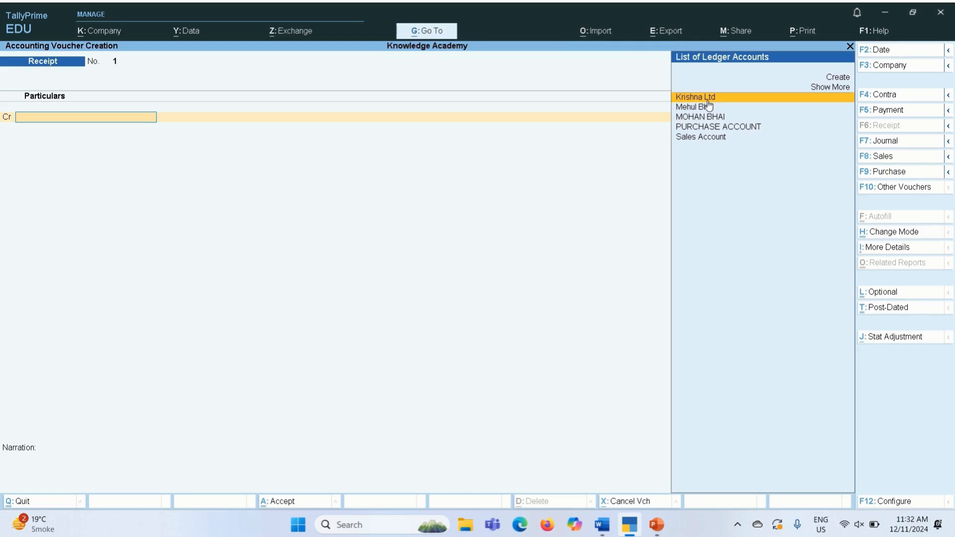
pyautogui.write('Kri')
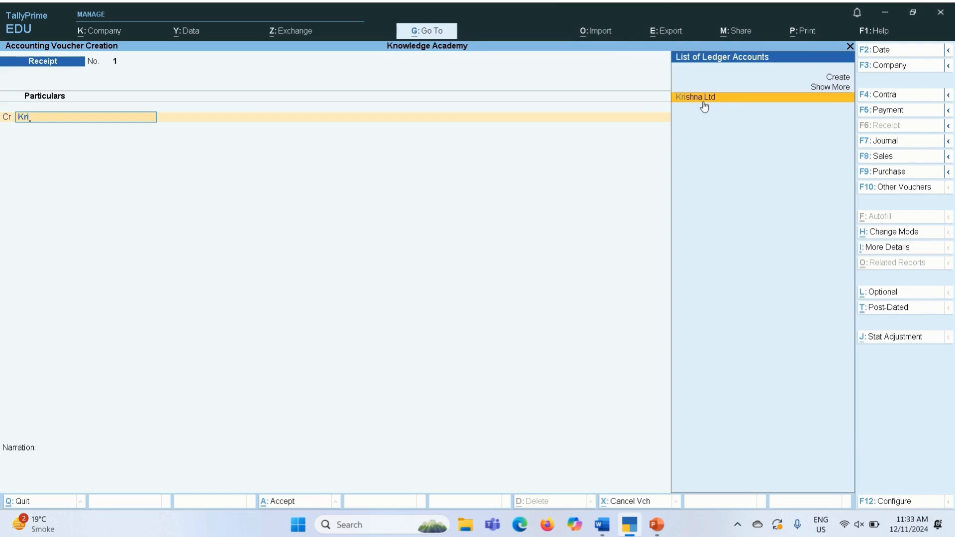
pyautogui.click(704, 98)
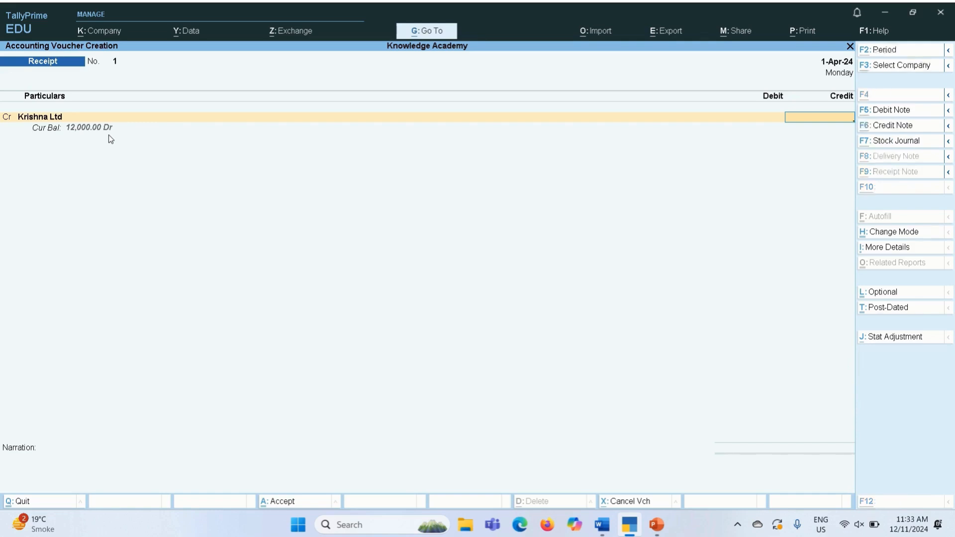
pyautogui.hotkey('alt', 'Tab')
pyautogui.hotkey('alt', 'Tab')
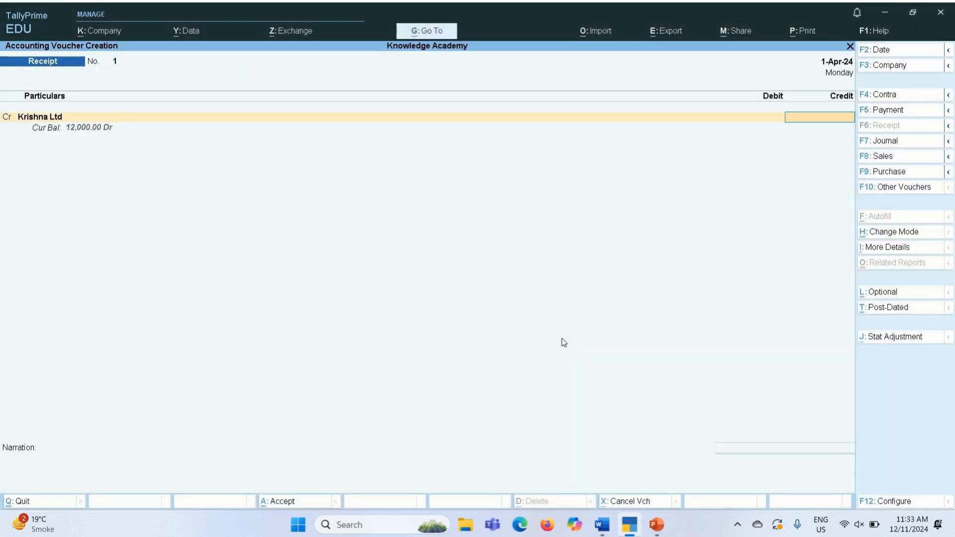
pyautogui.write('12000')
pyautogui.press('Return')
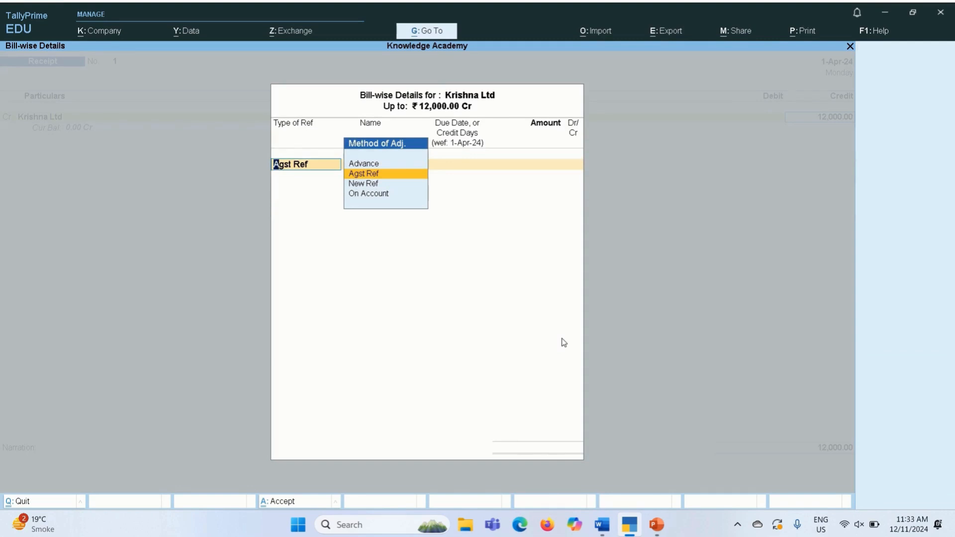
# Step: Adjust the Krishna Ltd receipt with Agst Ref against pending bill 1 for the full 12,000
pyautogui.press('Return')
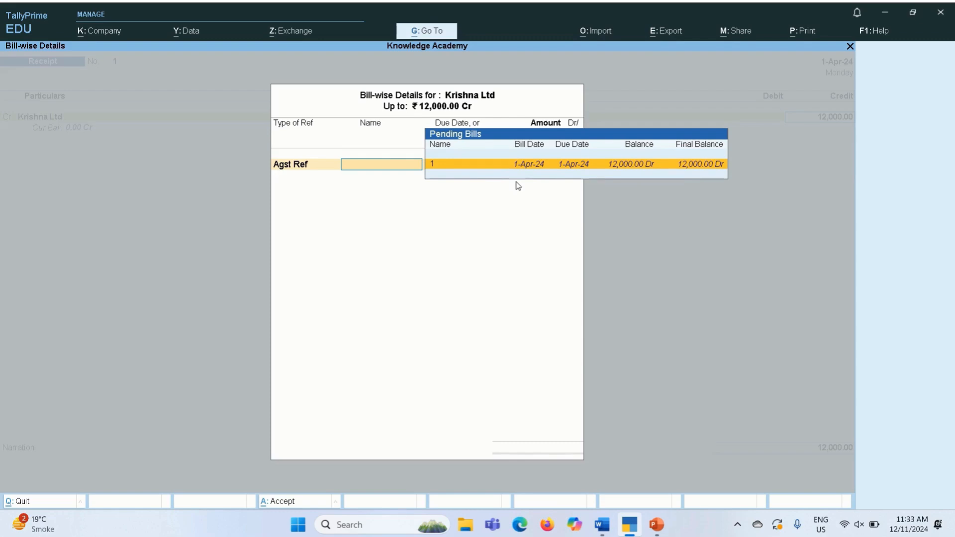
pyautogui.press('Return')
pyautogui.press('Return')
pyautogui.press('Return')
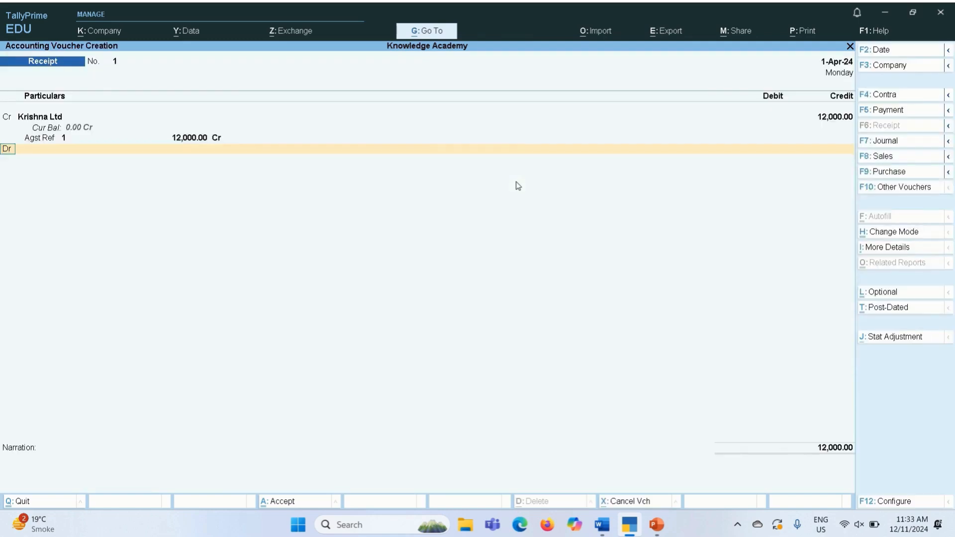
# Step: Debit the Cash ledger with 12,000 as the other side of the receipt
pyautogui.press('Return')
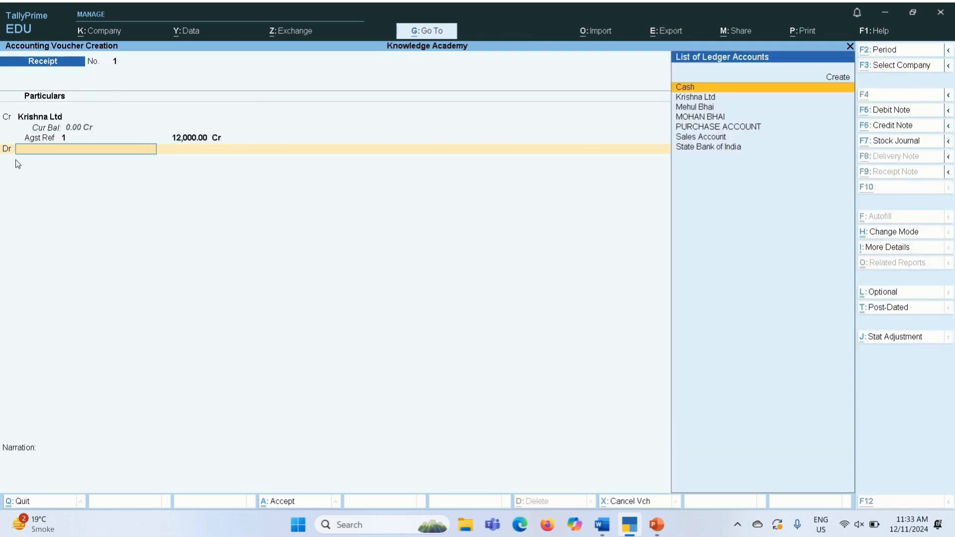
pyautogui.hotkey('alt', 'Tab')
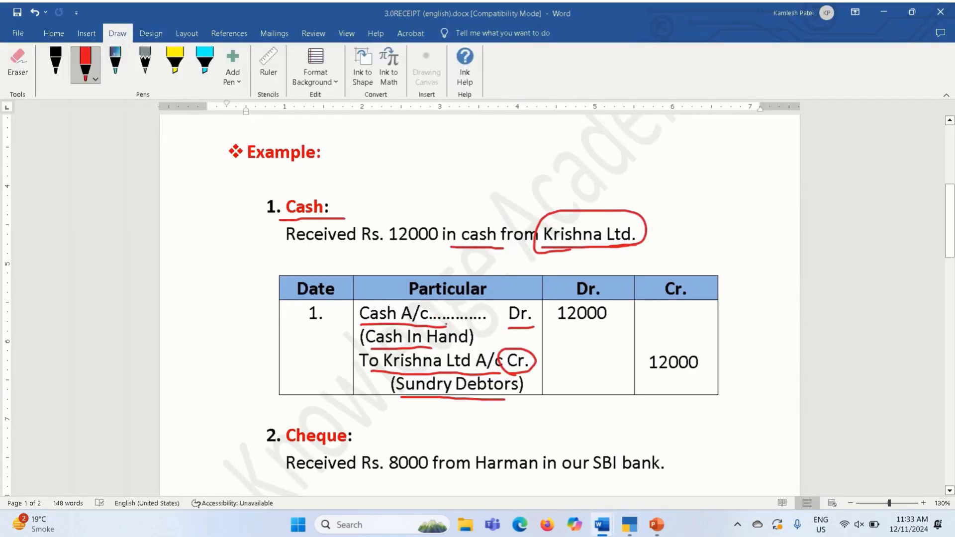
pyautogui.hotkey('alt', 'Tab')
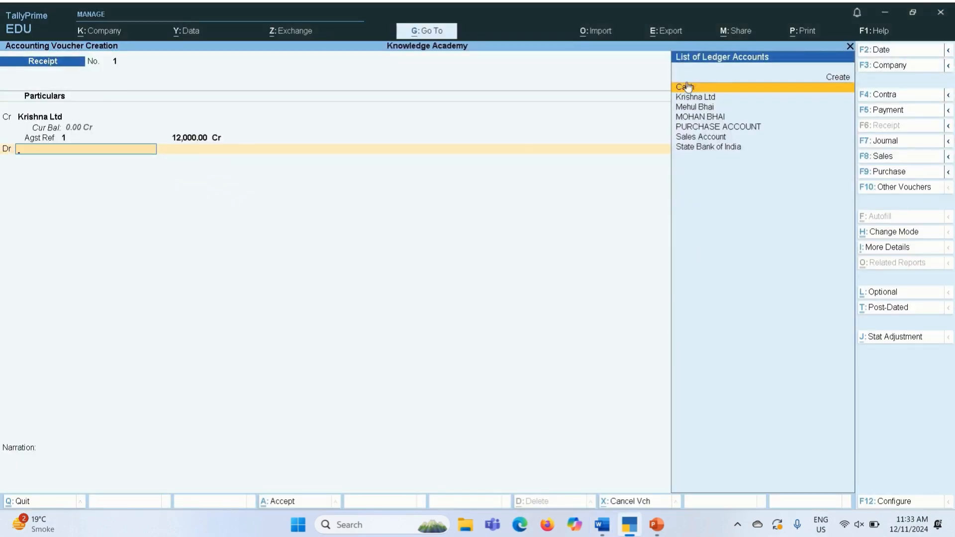
pyautogui.write('Ca')
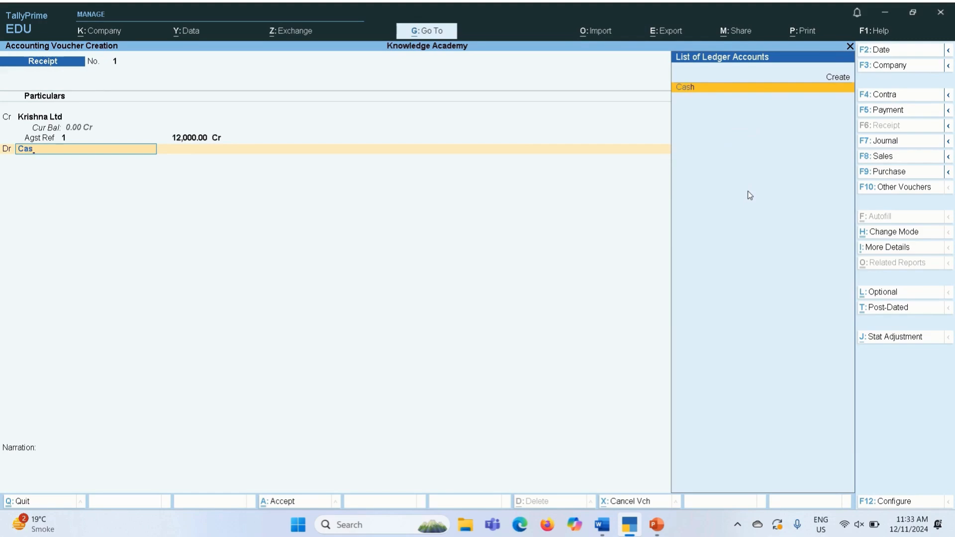
pyautogui.write('s')
pyautogui.press('Return')
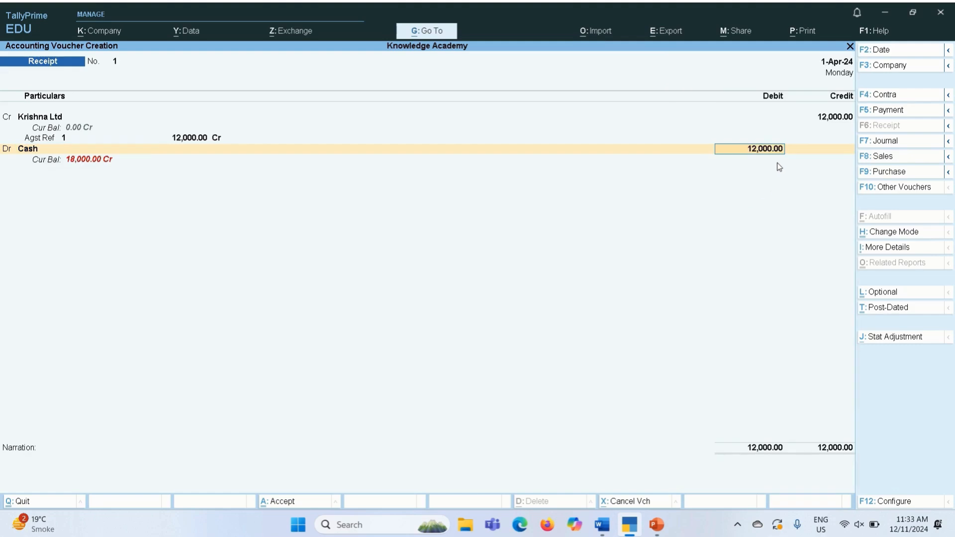
pyautogui.press('Return')
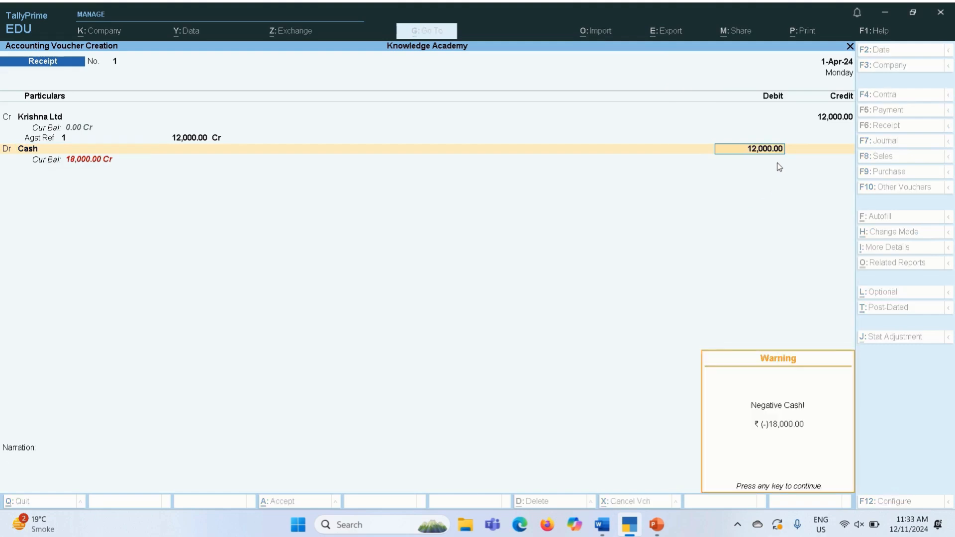
pyautogui.press('Return')
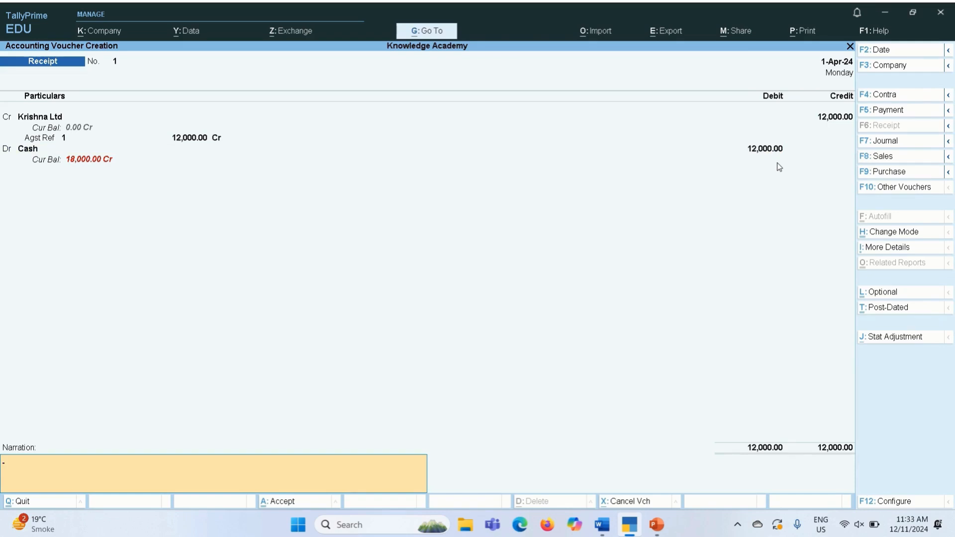
# Step: Save the receipt voucher with an empty narration and return to the Gateway of Tally
pyautogui.press('Return')
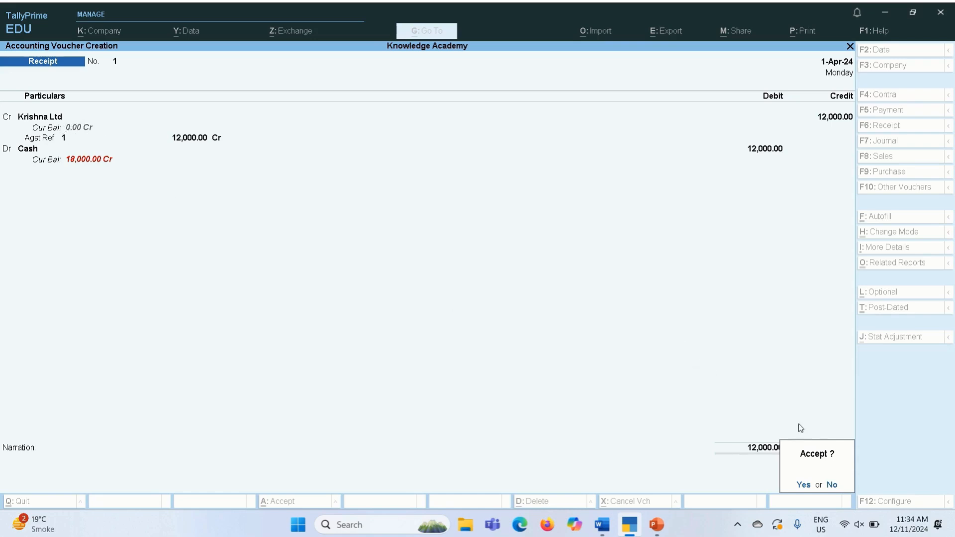
pyautogui.click(803, 485)
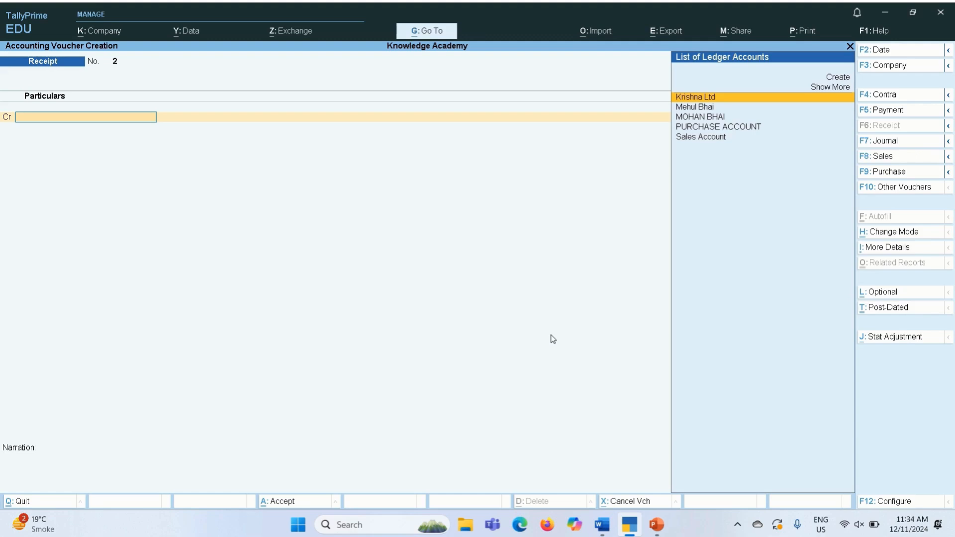
pyautogui.press('Escape')
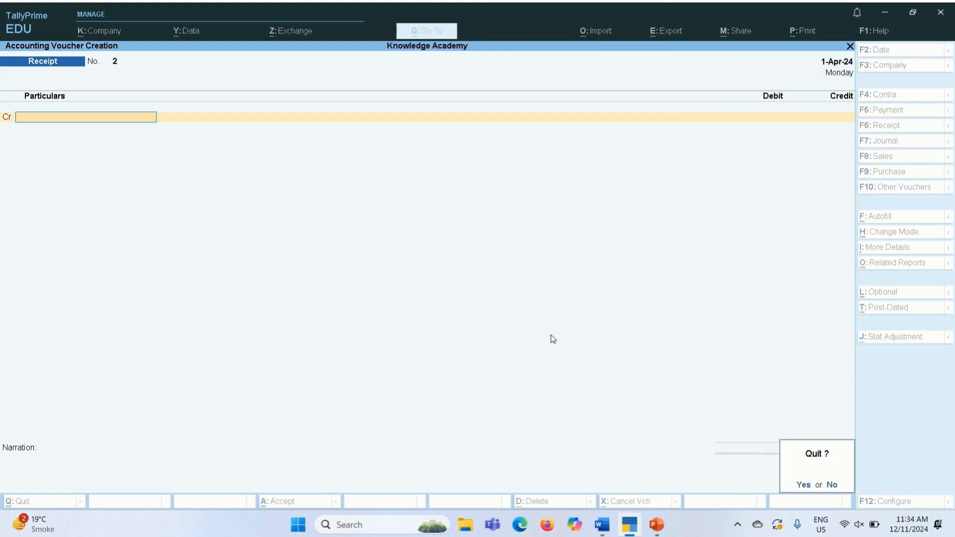
pyautogui.press('y')
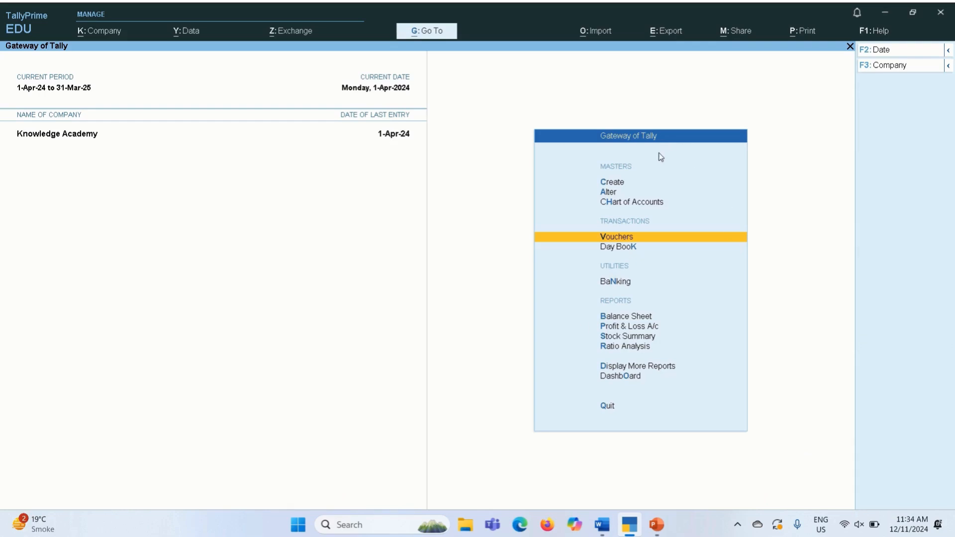
# Step: Open the Account Books reports through Display More Reports
pyautogui.press('Down')
pyautogui.press('Down')
pyautogui.press('Down')
pyautogui.press('Down')
pyautogui.press('Down')
pyautogui.press('Down')
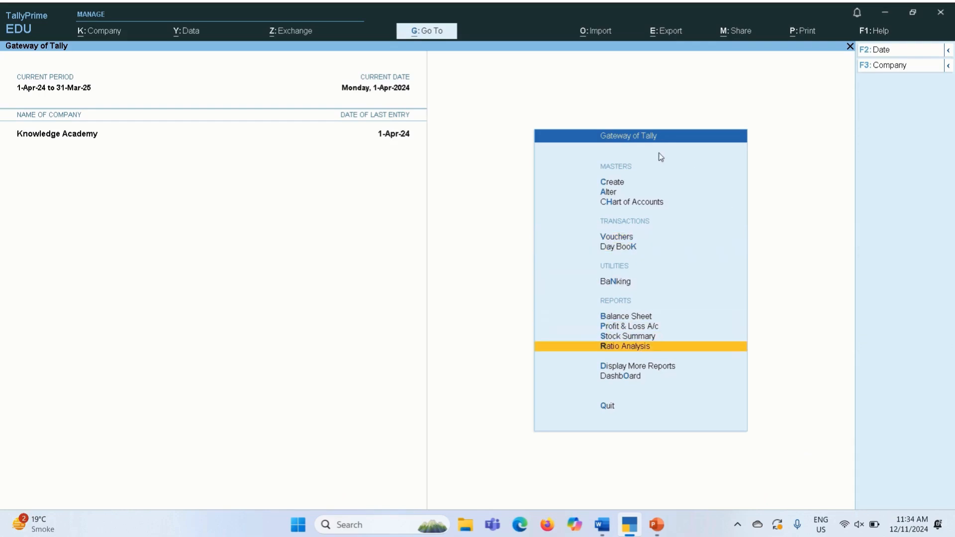
pyautogui.press('Down')
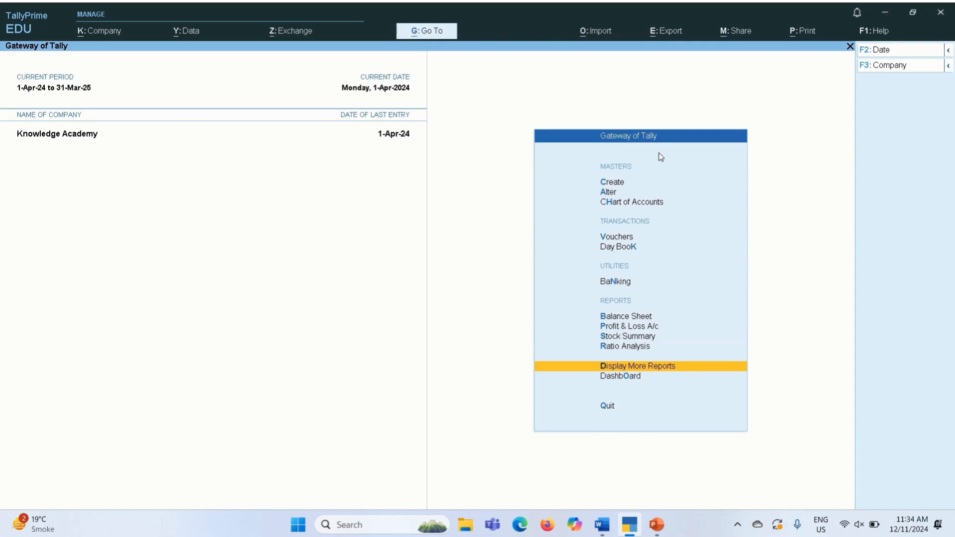
pyautogui.press('Return')
pyautogui.press('Down')
pyautogui.press('Down')
pyautogui.press('Down')
pyautogui.press('Down')
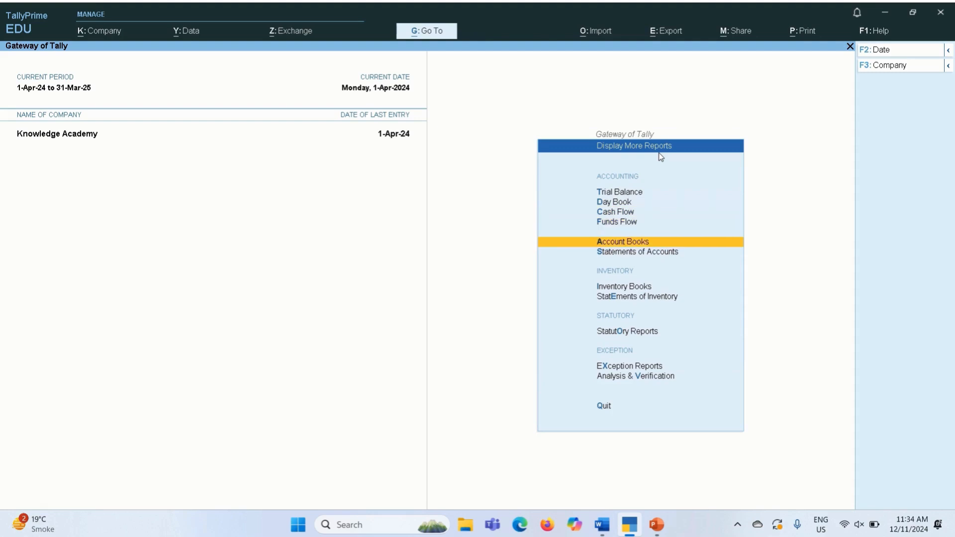
pyautogui.press('Return')
# Step: Check the cash receipt against the sale in the Krishna Ltd ledger vouchers and leave the report
pyautogui.press('Down')
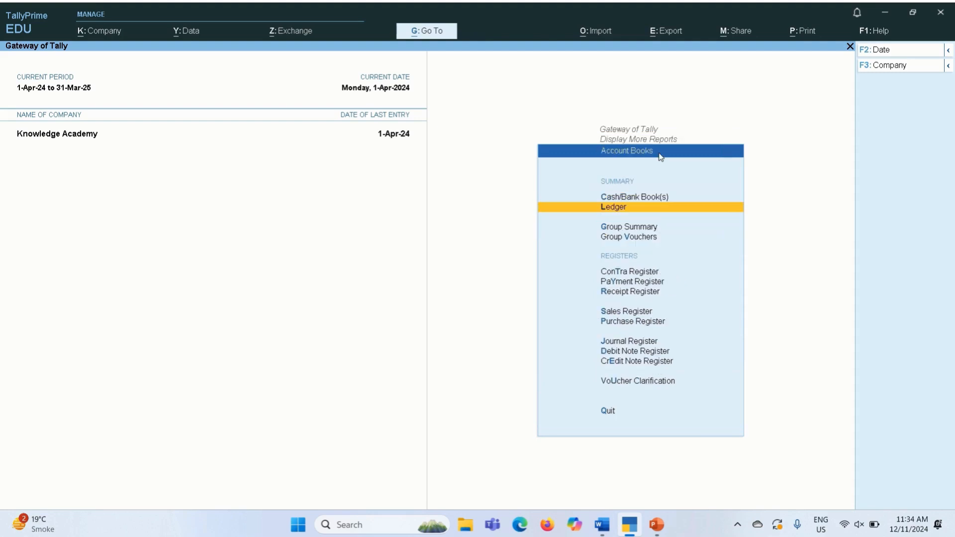
pyautogui.press('Return')
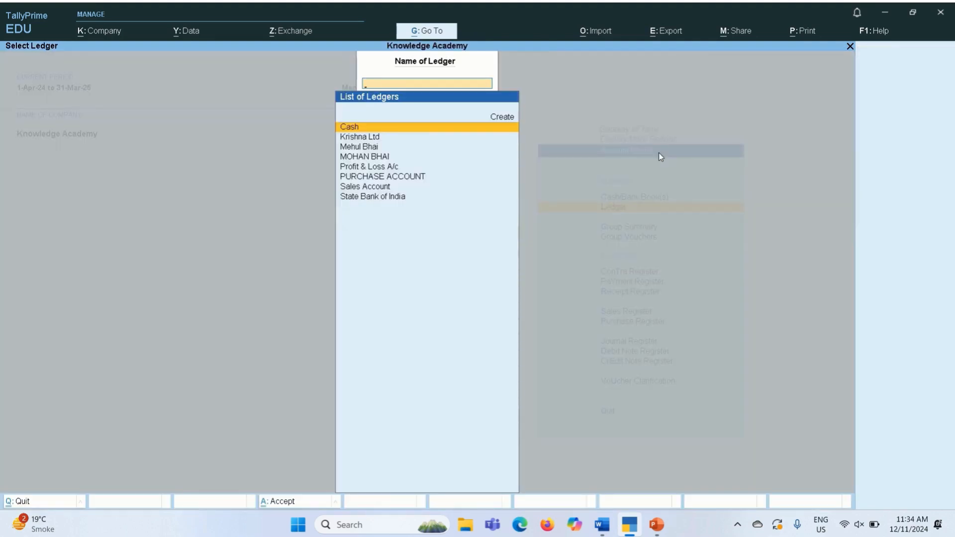
pyautogui.write('Kri')
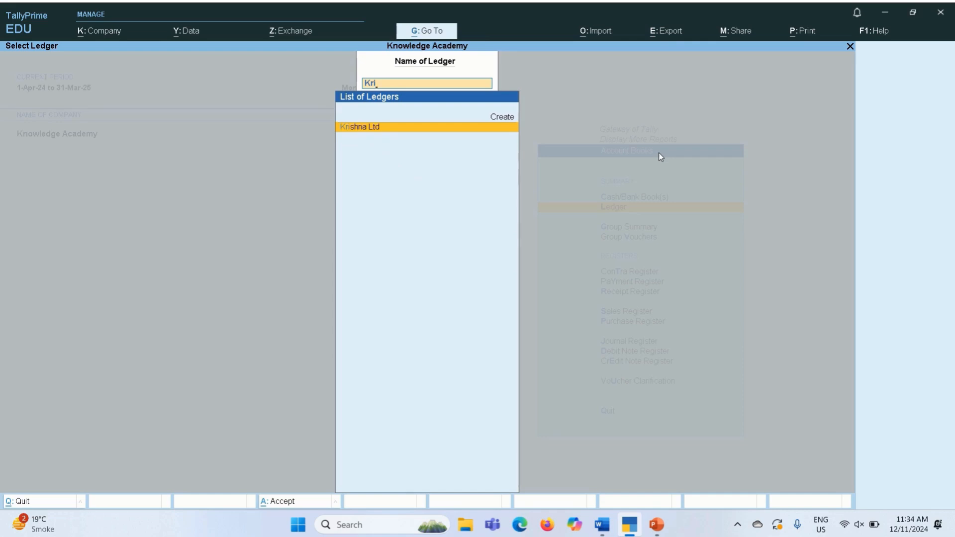
pyautogui.click(396, 133)
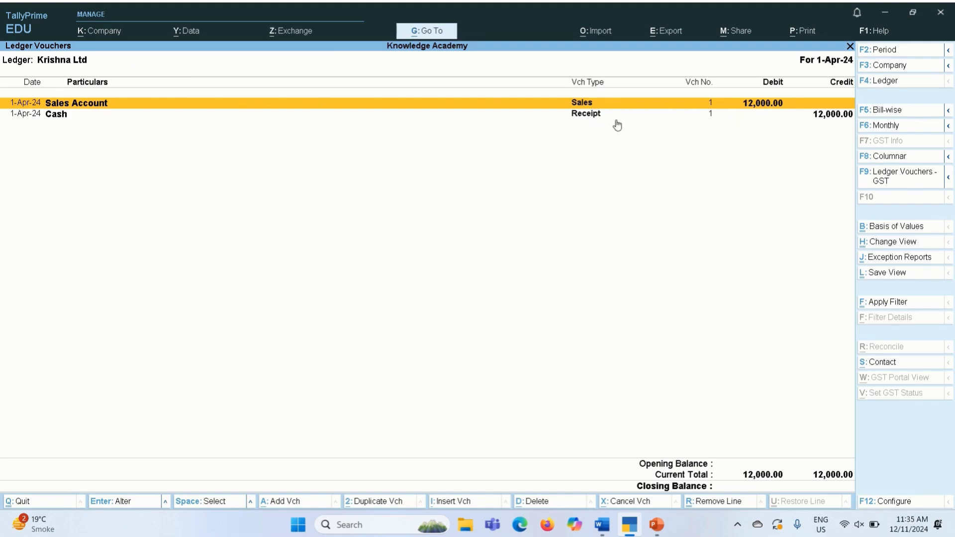
pyautogui.click(591, 122)
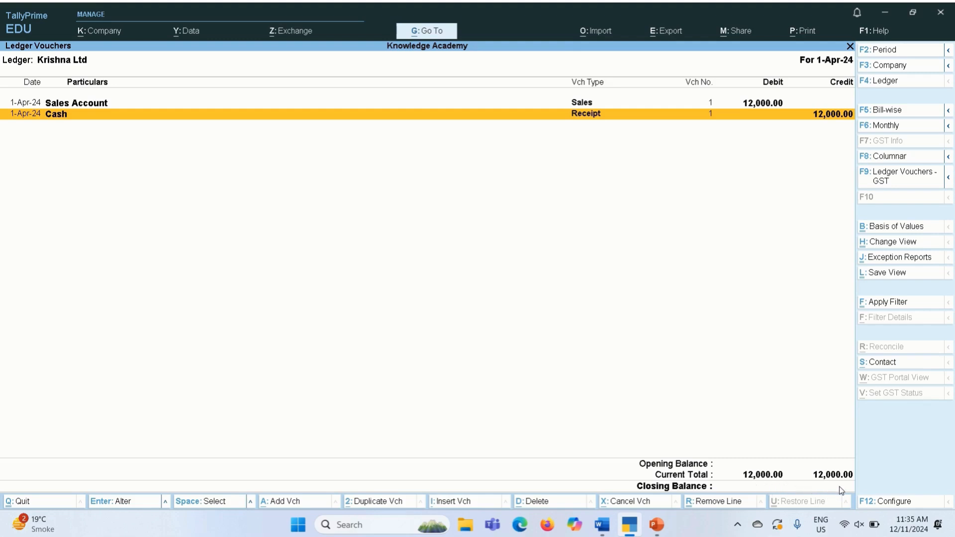
pyautogui.press('Escape')
pyautogui.press('Escape')
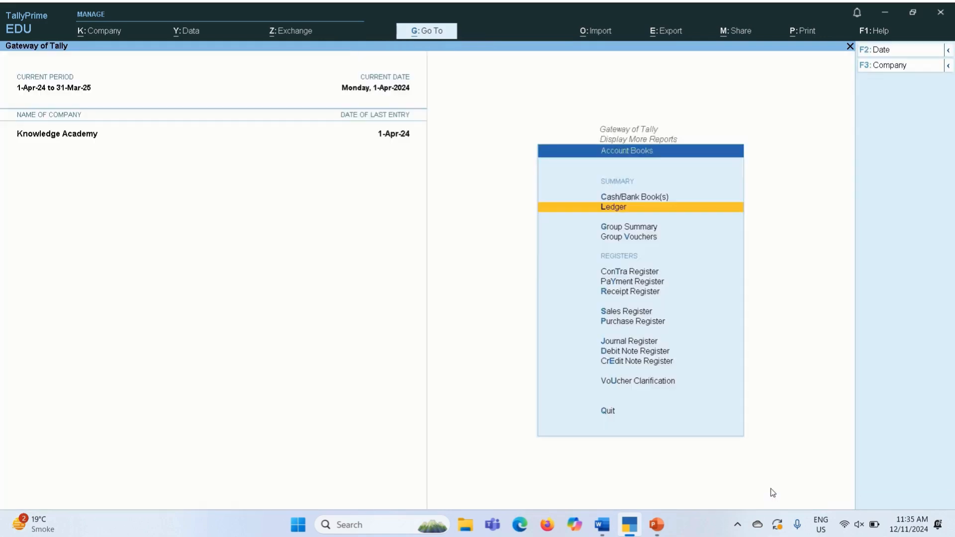
pyautogui.press('Escape')
# Step: Switch to the Word notes and underline the Cheque heading and transaction in red, circling SBI bank
pyautogui.hotkey('alt', 'Tab')
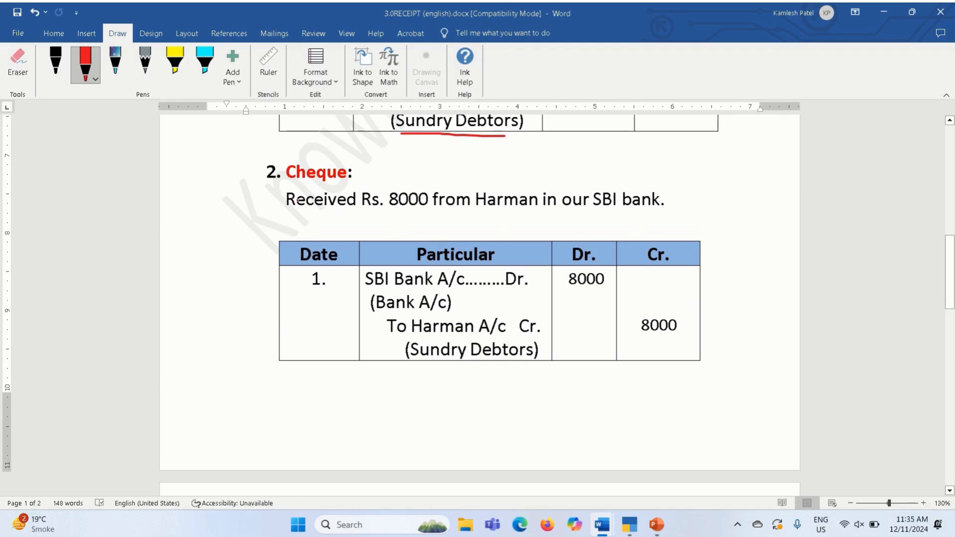
pyautogui.moveTo(282, 184); pyautogui.dragTo(360, 185)
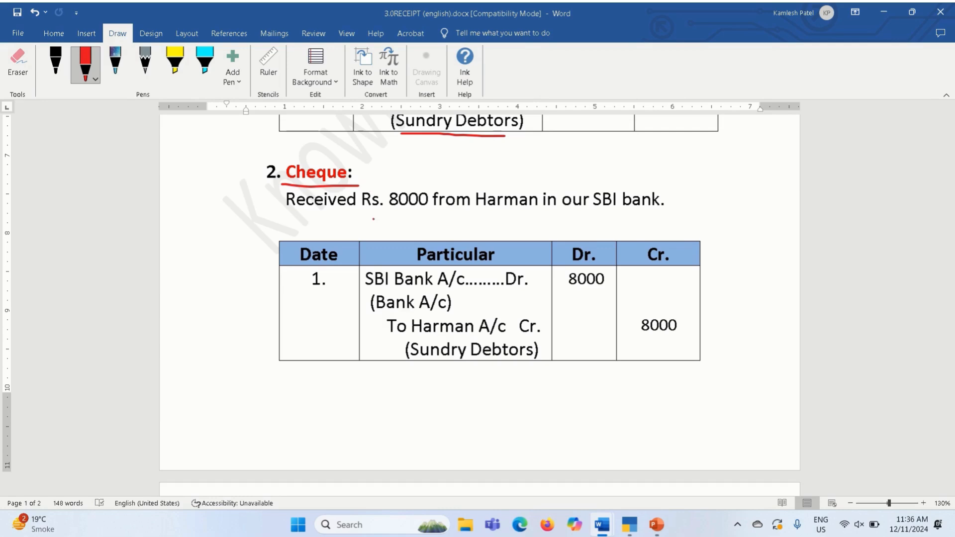
pyautogui.moveTo(314, 212); pyautogui.dragTo(411, 215)
pyautogui.moveTo(482, 210); pyautogui.dragTo(525, 211)
pyautogui.moveTo(592, 213)
pyautogui.mouseDown()
pyautogui.moveTo(663, 209)
pyautogui.moveTo(569, 215)
pyautogui.mouseUp()
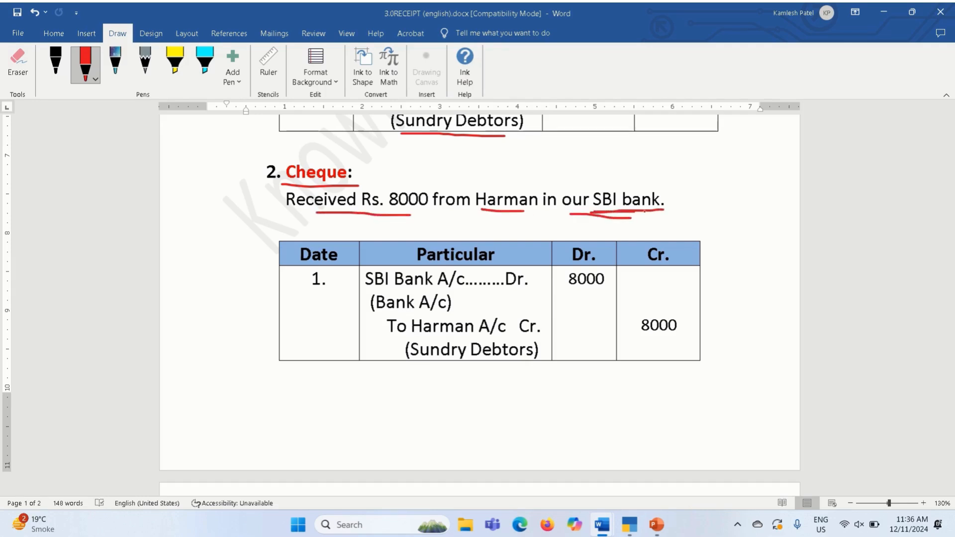
pyautogui.moveTo(635, 212)
pyautogui.mouseDown()
pyautogui.moveTo(673, 204)
pyautogui.moveTo(621, 182)
pyautogui.moveTo(597, 185)
pyautogui.moveTo(588, 199)
pyautogui.moveTo(602, 212)
pyautogui.mouseUp()
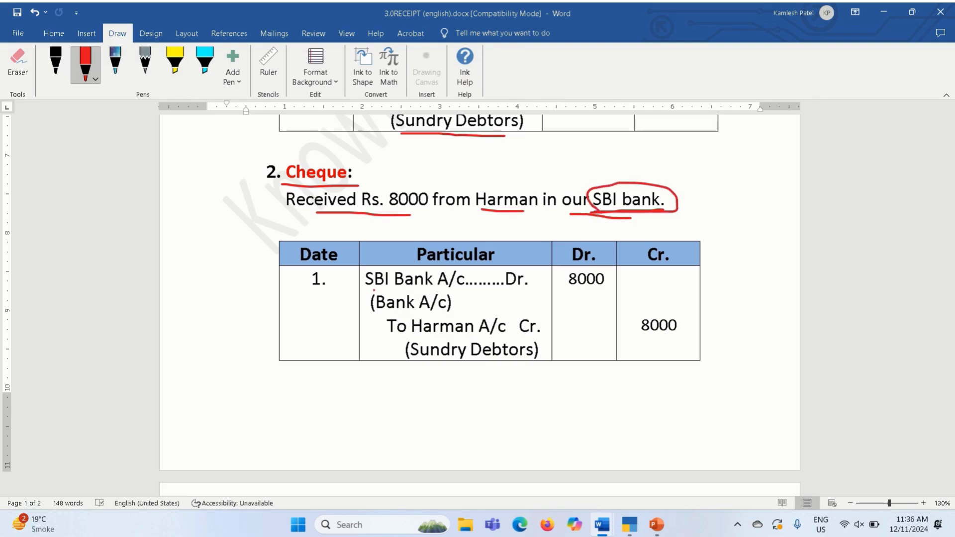
# Step: Mark the Cheque example's SBI Bank debit and customer credit lines in red, circle the customer's name, and underline Sundry Debtors
pyautogui.moveTo(366, 289); pyautogui.dragTo(465, 291)
pyautogui.moveTo(485, 293); pyautogui.dragTo(528, 293)
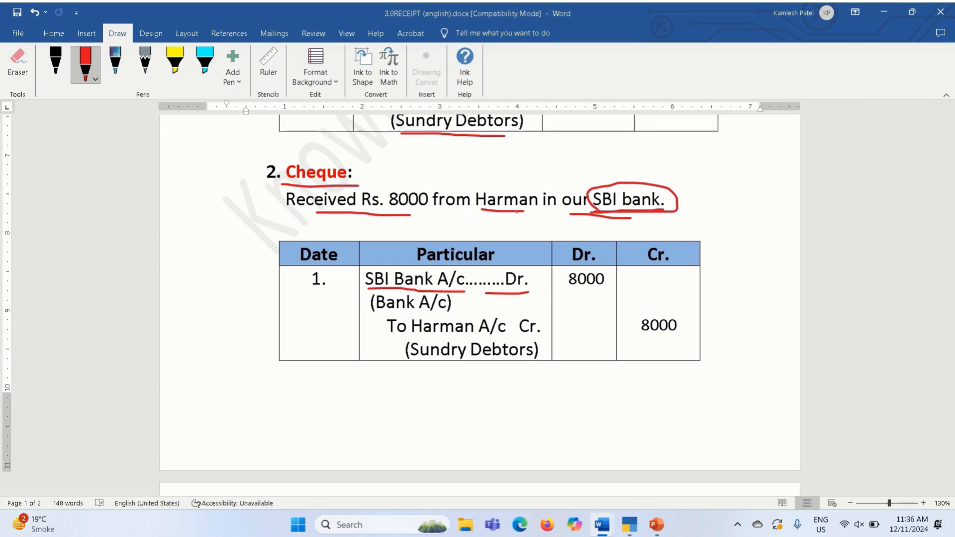
pyautogui.moveTo(523, 212)
pyautogui.mouseDown()
pyautogui.moveTo(542, 195)
pyautogui.moveTo(507, 185)
pyautogui.moveTo(468, 196)
pyautogui.moveTo(477, 211)
pyautogui.moveTo(503, 213)
pyautogui.mouseUp()
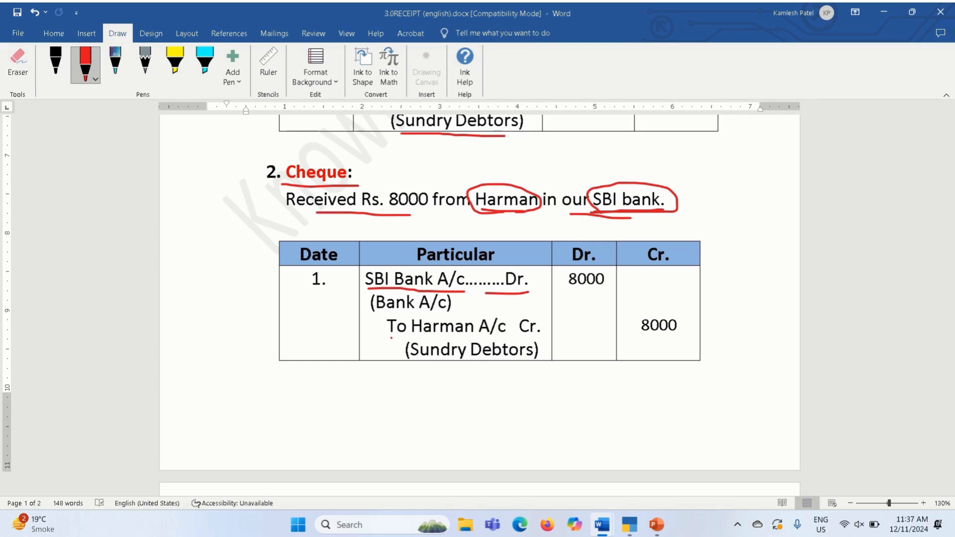
pyautogui.moveTo(390, 338); pyautogui.dragTo(533, 339)
pyautogui.moveTo(430, 364); pyautogui.dragTo(528, 365)
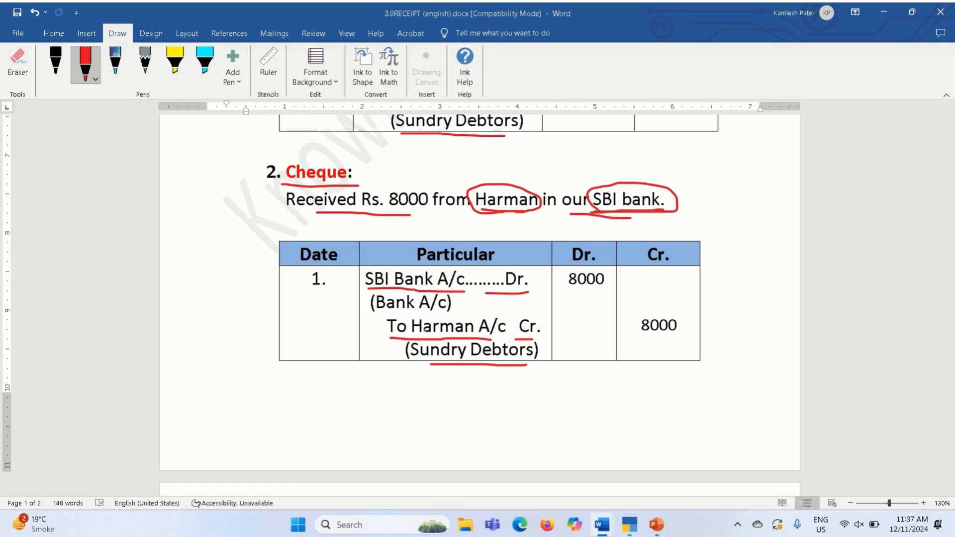
# Step: Switch to TallyPrime, start a new receipt voucher and search the credit ledgers for the Cheque example's customer
pyautogui.hotkey('alt', 'Tab')
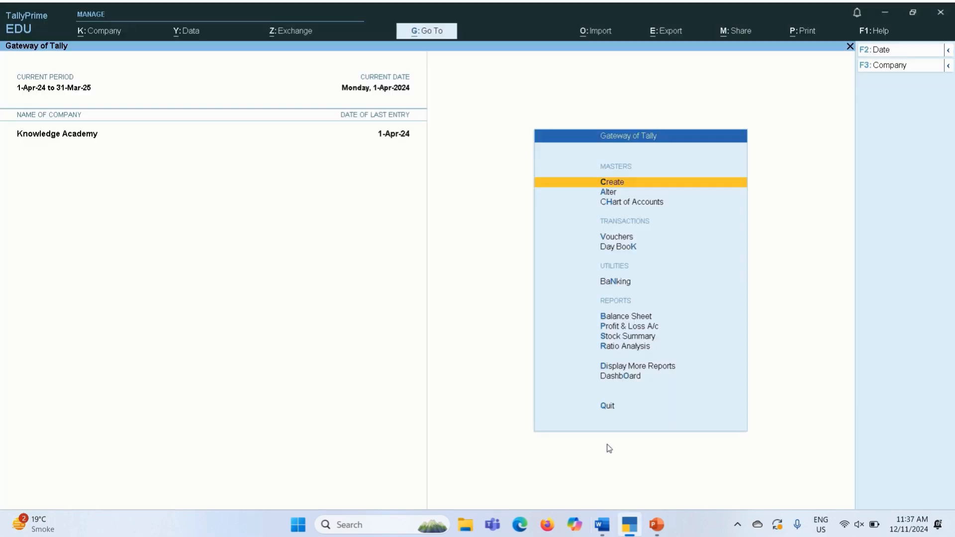
pyautogui.press('Down')
pyautogui.press('Down')
pyautogui.press('Down')
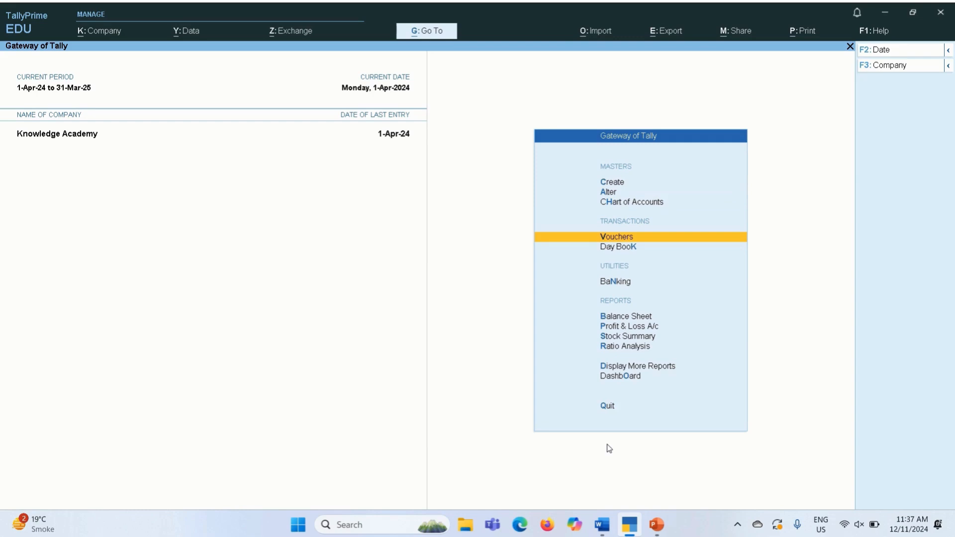
pyautogui.press('Return')
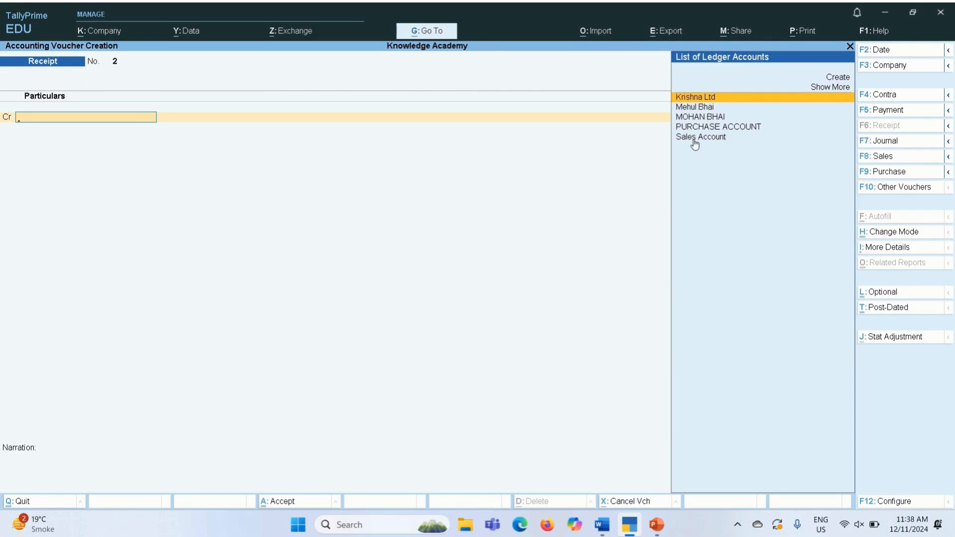
pyautogui.write('Ha')
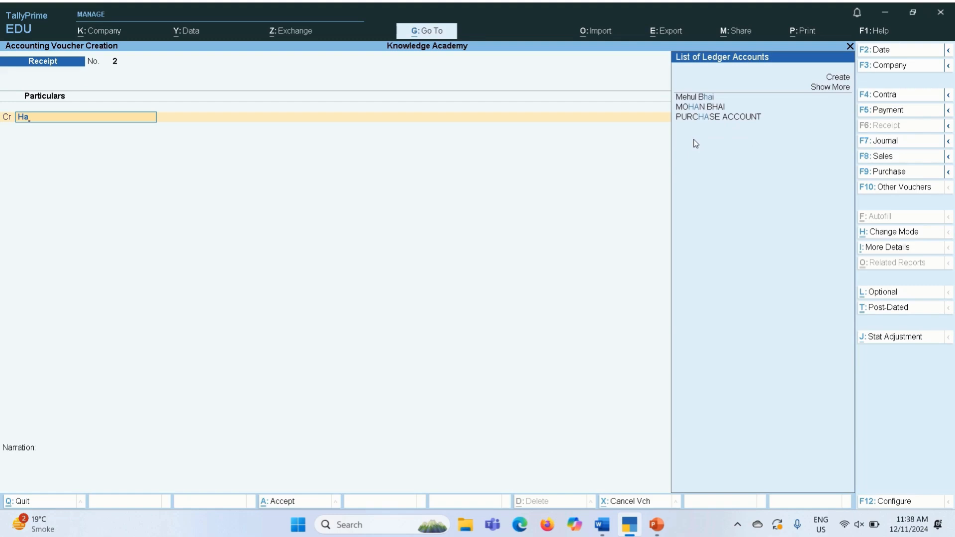
pyautogui.write('r')
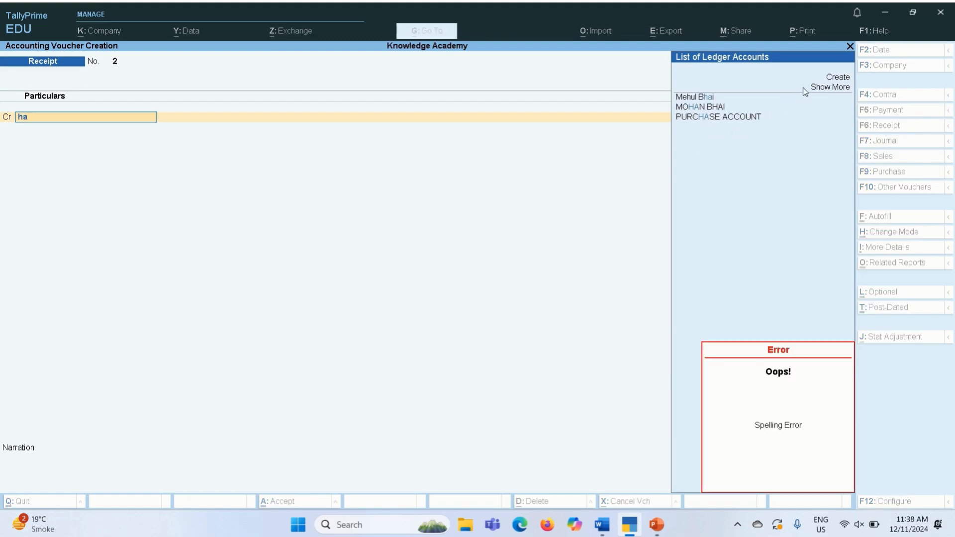
# Step: Create a new ledger from the voucher's credit line and enter the customer's name
pyautogui.click(828, 80)
pyautogui.click(828, 79)
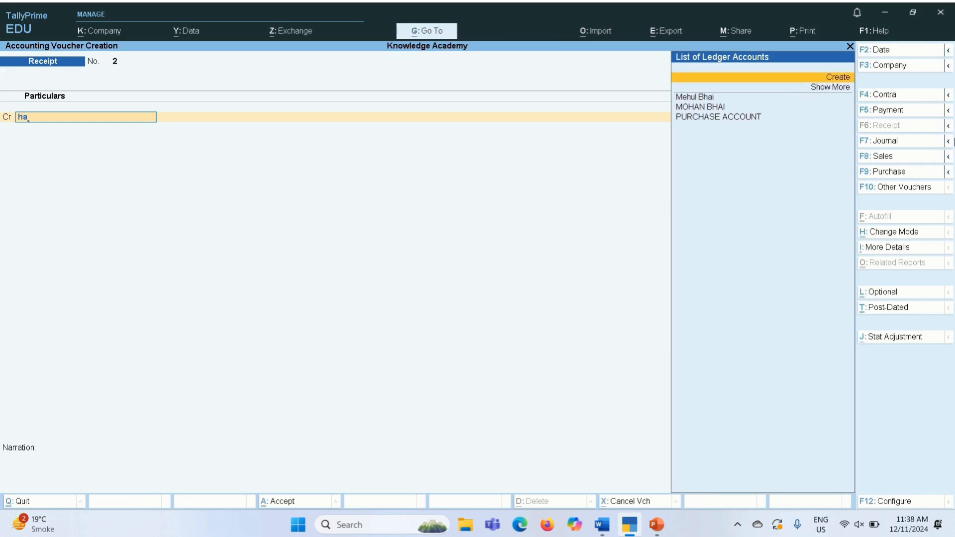
pyautogui.press('Down')
pyautogui.press('Up')
pyautogui.press('Up')
pyautogui.press('Return')
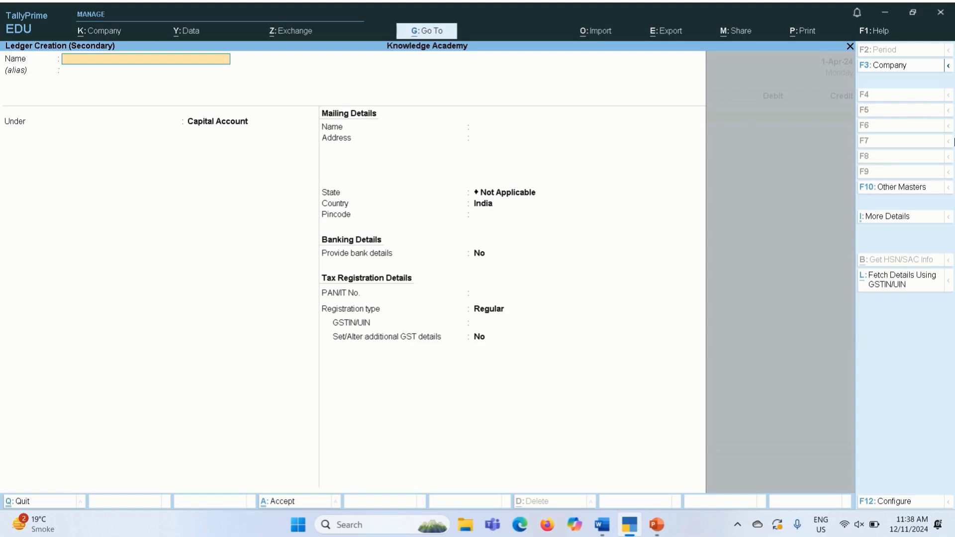
pyautogui.write('Harman')
pyautogui.press('Return')
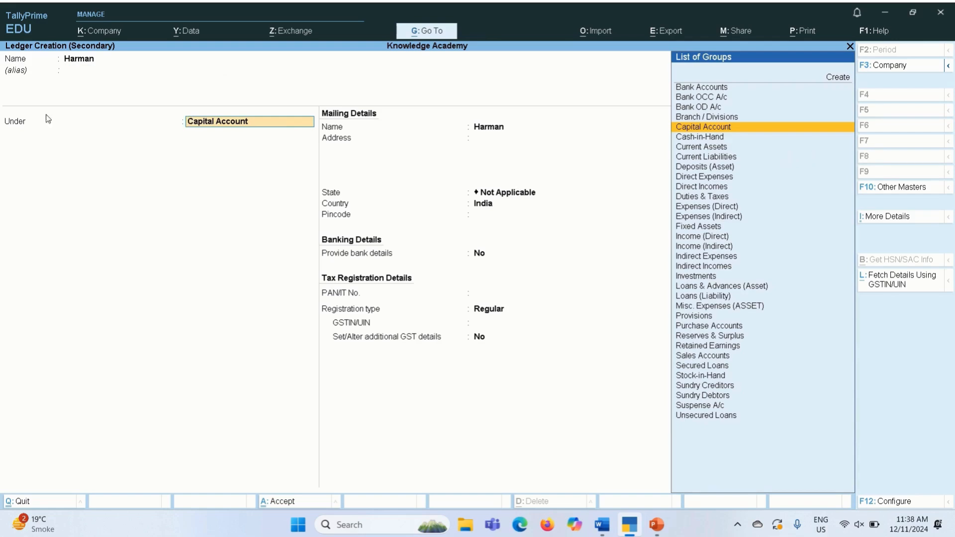
# Step: Check the account group in the Word notes and place the new customer ledger under Sundry Debtors
pyautogui.press('ctrl')
pyautogui.hotkey('alt', 'Tab')
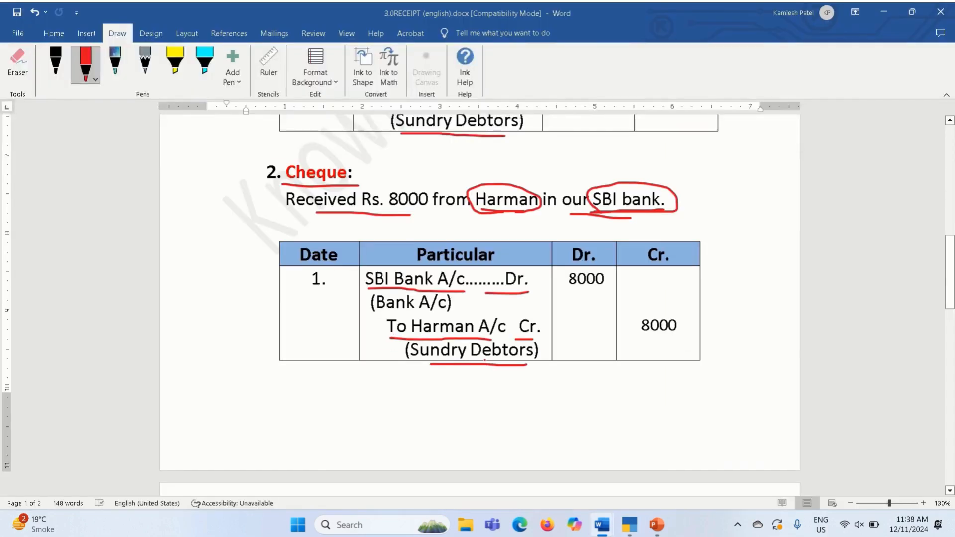
pyautogui.hotkey('alt', 'Tab')
pyautogui.write('Su')
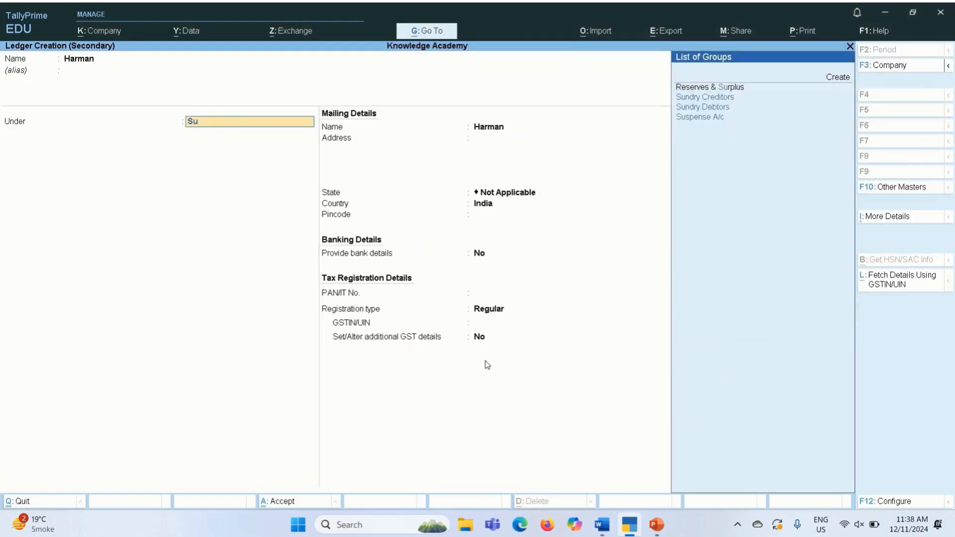
pyautogui.write('n')
pyautogui.press('Down')
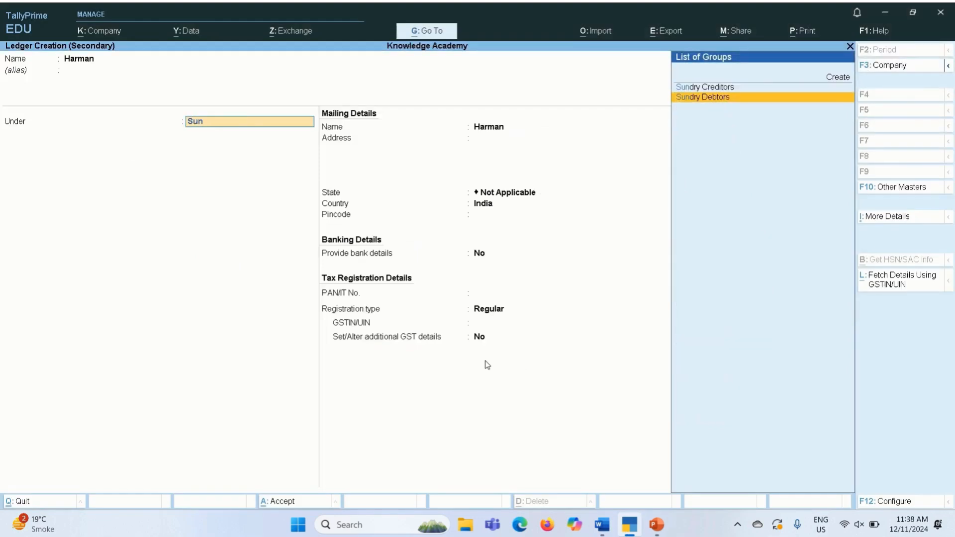
pyautogui.press('Return')
# Step: Accept the remaining default ledger details, including bill-by-bill balances set to Yes, and save the customer ledger
pyautogui.press('Return')
pyautogui.press('Return')
pyautogui.press('Return')
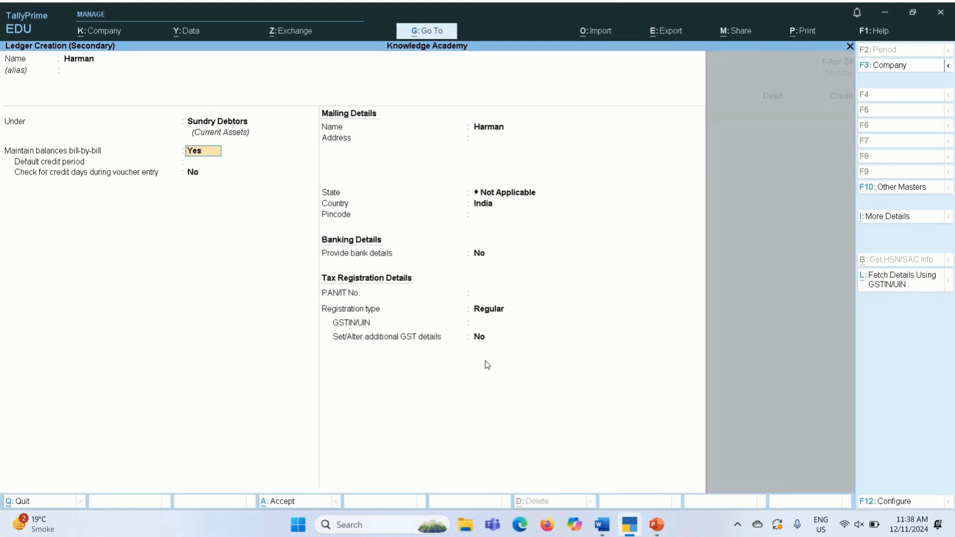
pyautogui.press('Return')
pyautogui.press('Return')
pyautogui.press('Return')
pyautogui.press('Return')
pyautogui.press('Return')
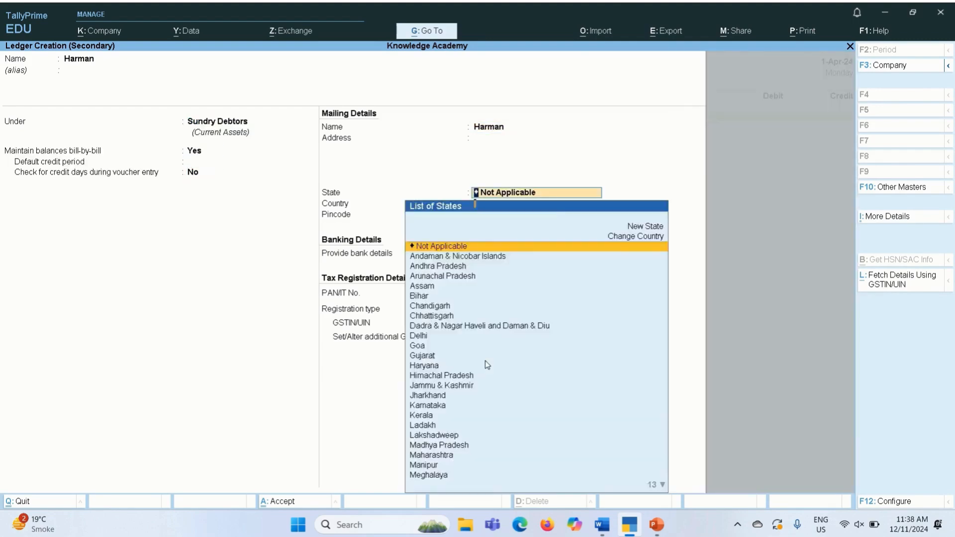
pyautogui.press('Return')
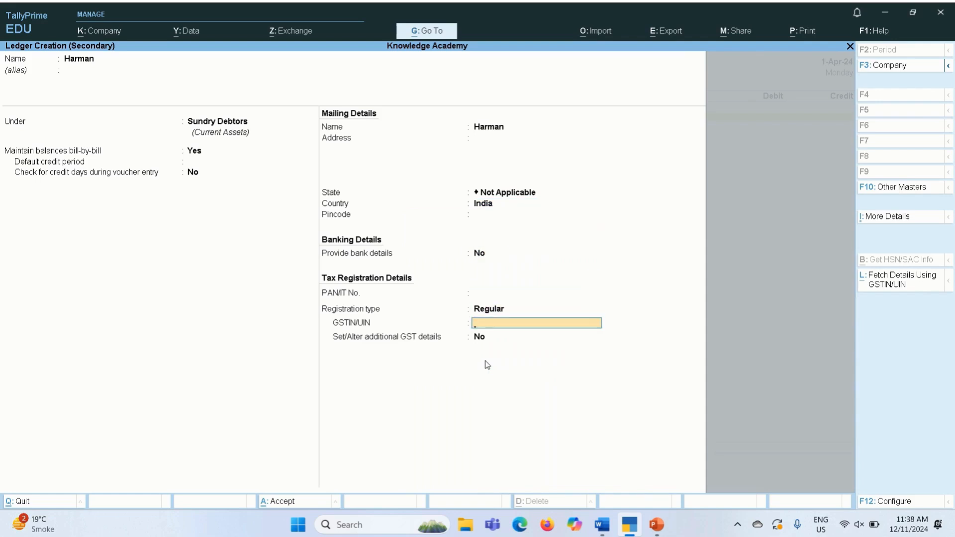
pyautogui.press('Return')
pyautogui.press('Return')
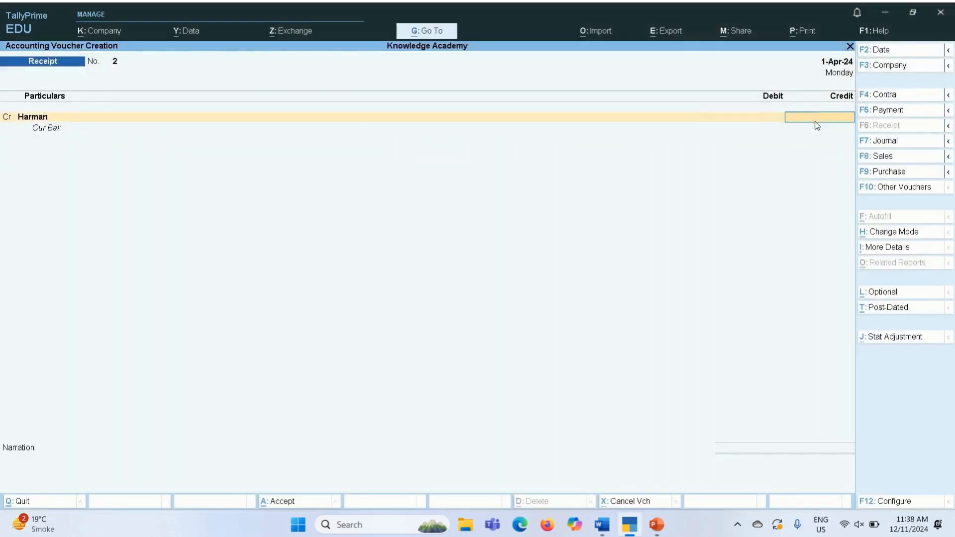
# Step: Credit the customer with 8000, review the bill-wise adjustment methods and choose Agst Ref as the reference type
pyautogui.write('8000')
pyautogui.press('Return')
pyautogui.press('Up')
pyautogui.press('Up')
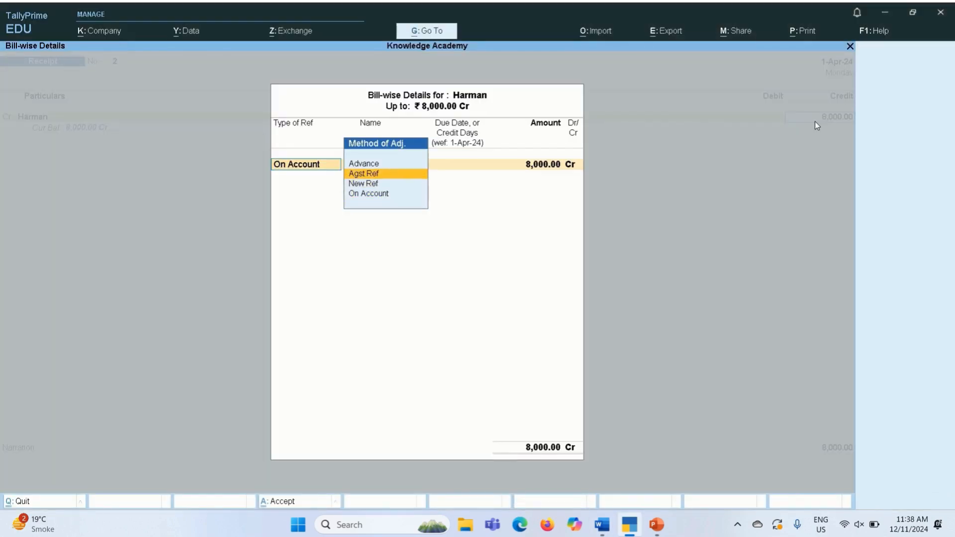
pyautogui.press('Down')
pyautogui.press('Down')
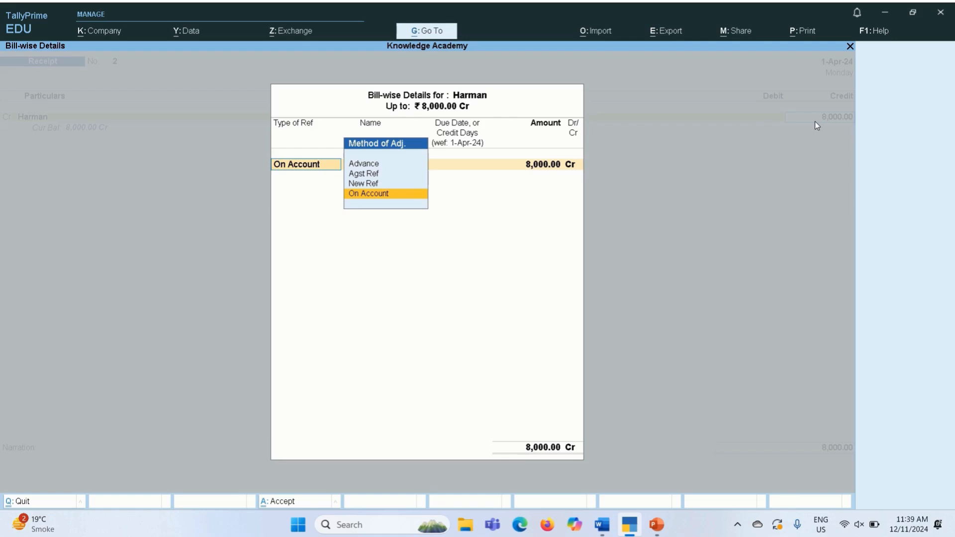
pyautogui.press('Up')
pyautogui.press('Up')
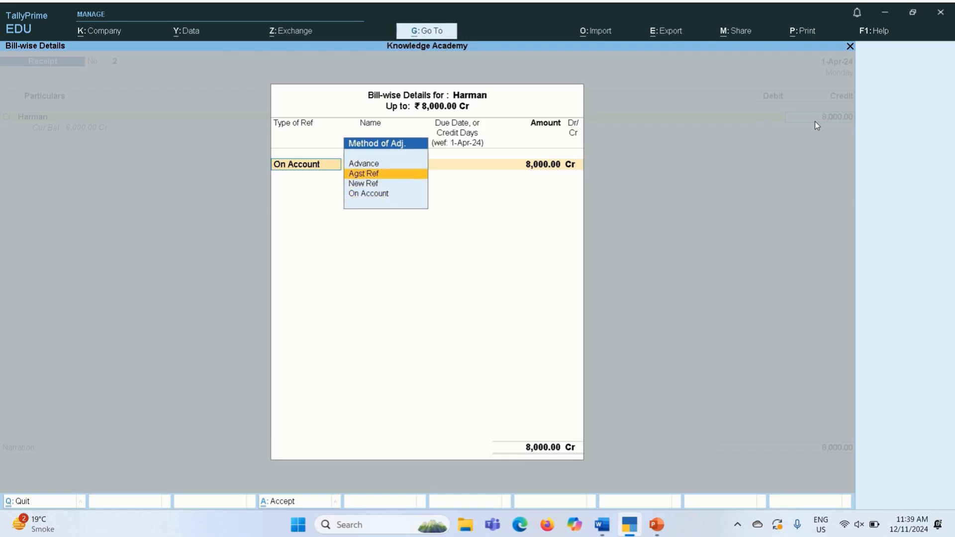
pyautogui.press('Return')
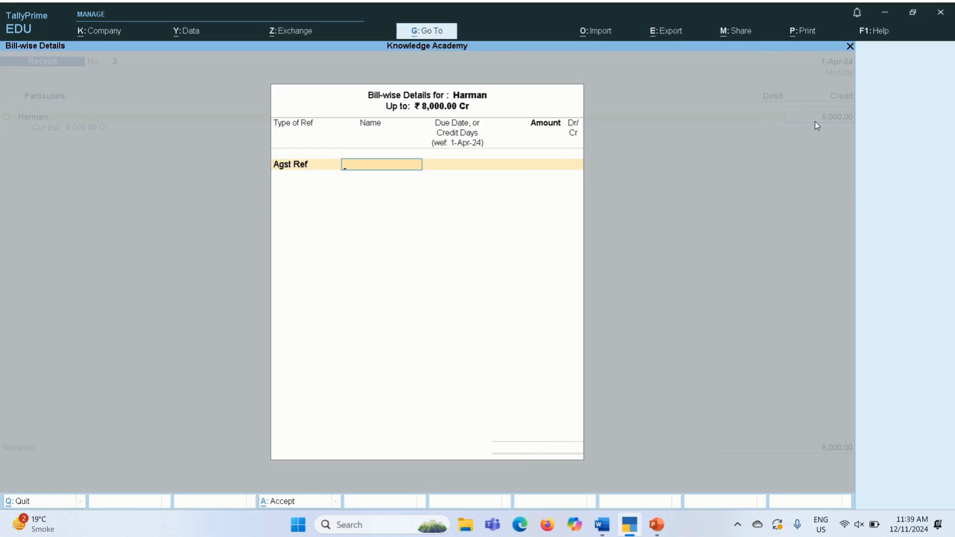
# Step: Change the bill-wise reference type to On Account and accept the full 8,000 Cr allocation
pyautogui.press('BackSpace')
pyautogui.press('Down')
pyautogui.press('Down')
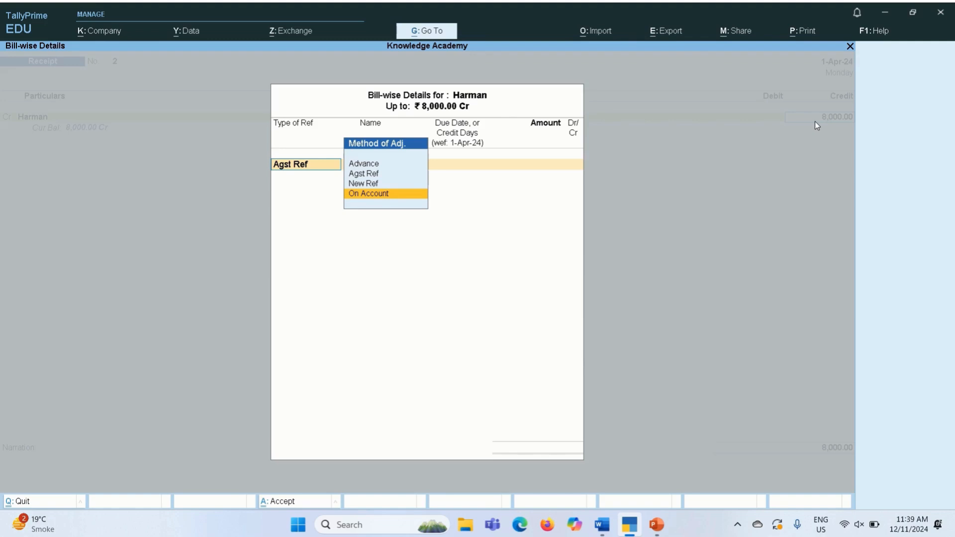
pyautogui.press('Up')
pyautogui.press('Up')
pyautogui.press('Down')
pyautogui.press('Down')
pyautogui.press('Return')
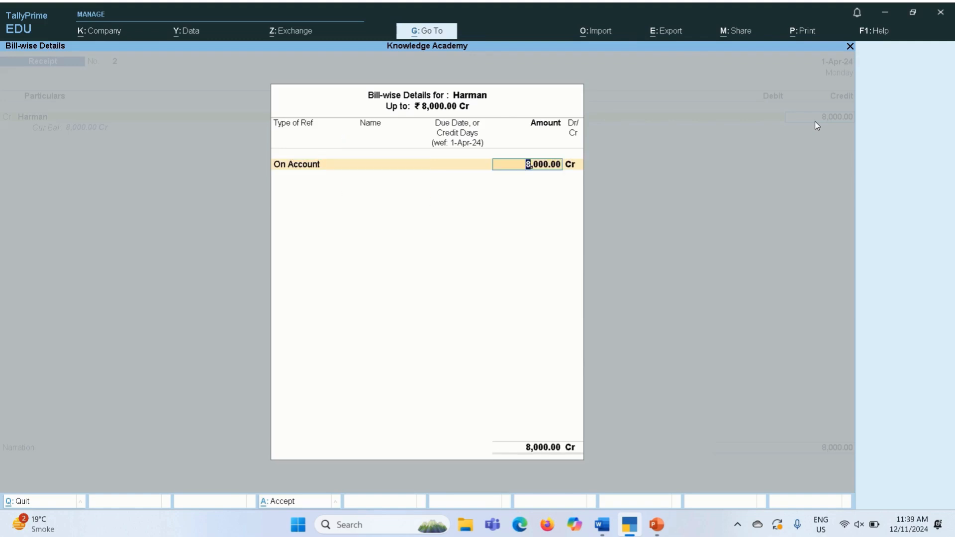
pyautogui.press('Return')
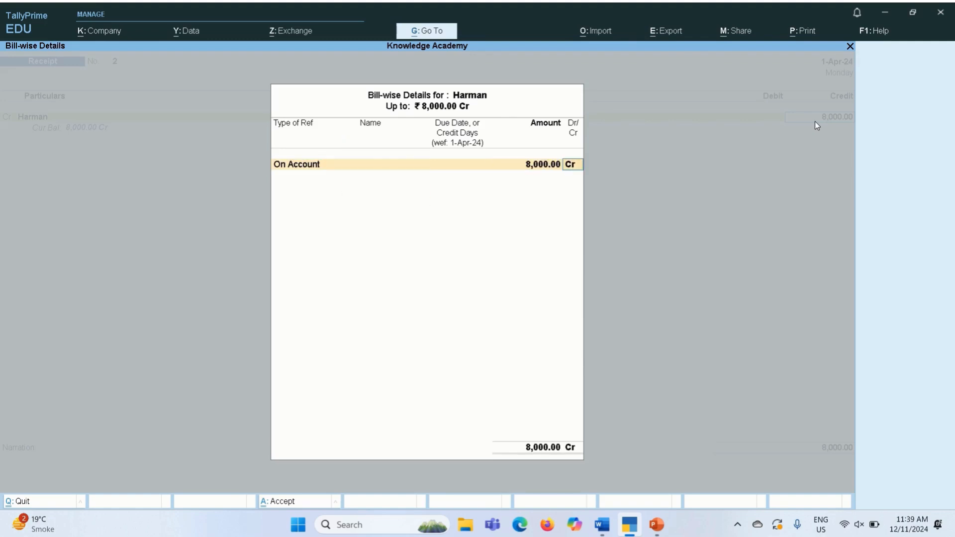
pyautogui.press('Return')
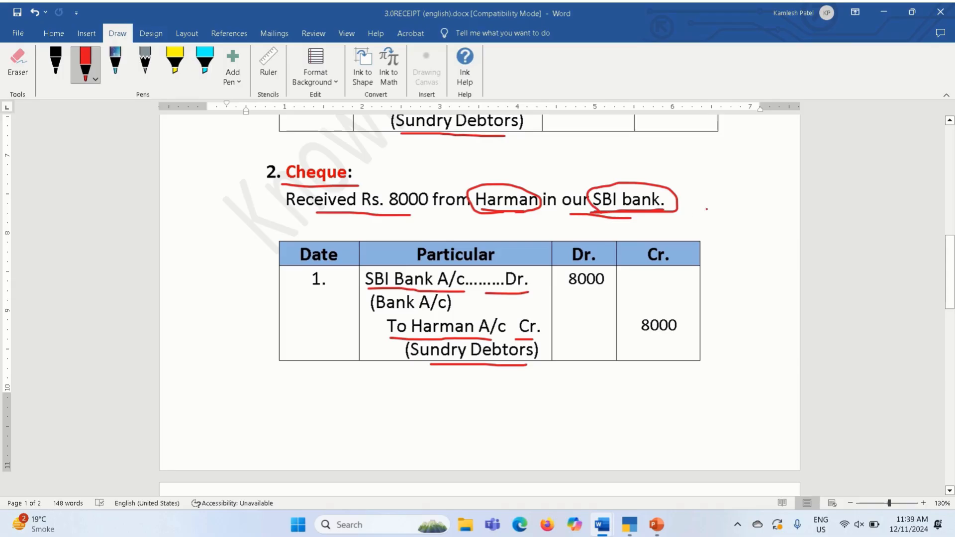
pyautogui.press('Return')
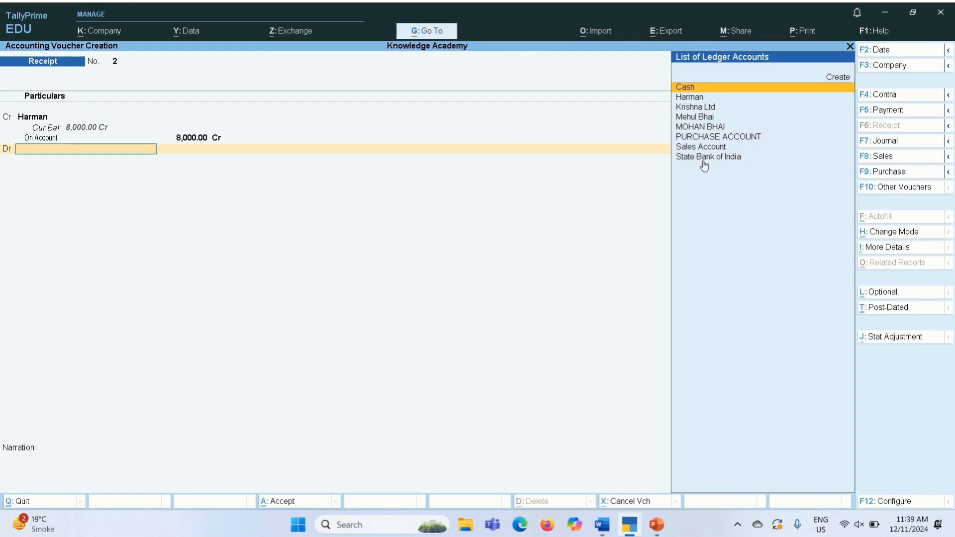
# Step: Debit State Bank of India with 8,000 and accept Cheque/DD as the bank allocation's transaction type
pyautogui.write('sta')
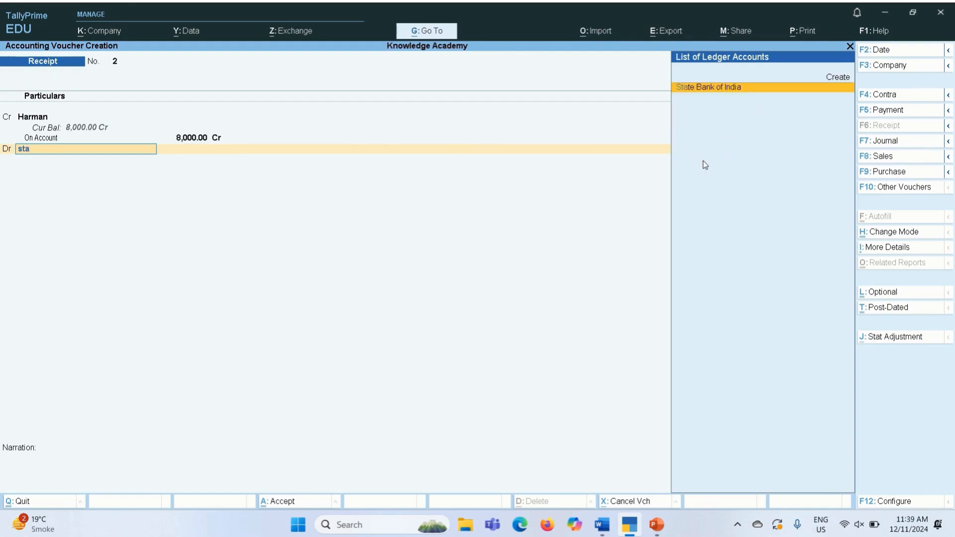
pyautogui.click(730, 95)
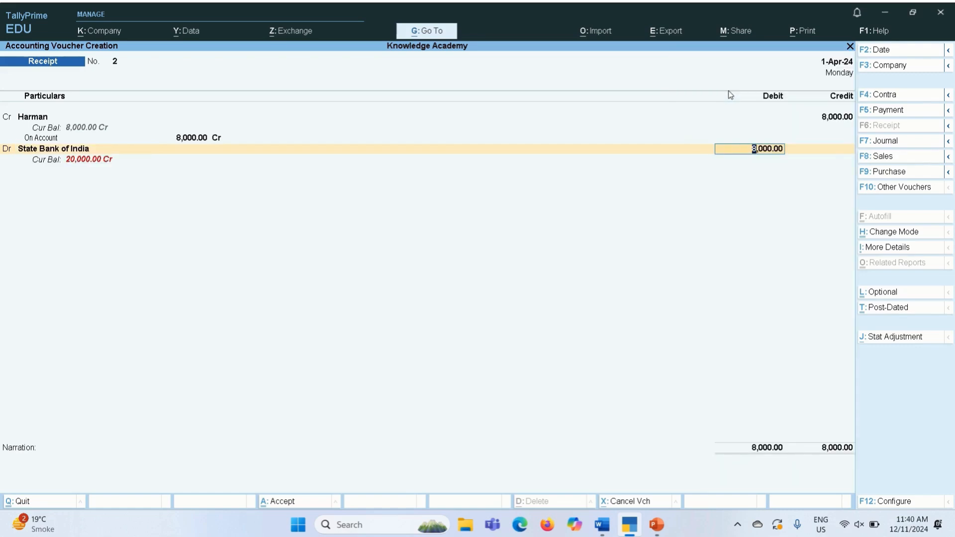
pyautogui.press('Return')
pyautogui.press('Return')
pyautogui.press('Return')
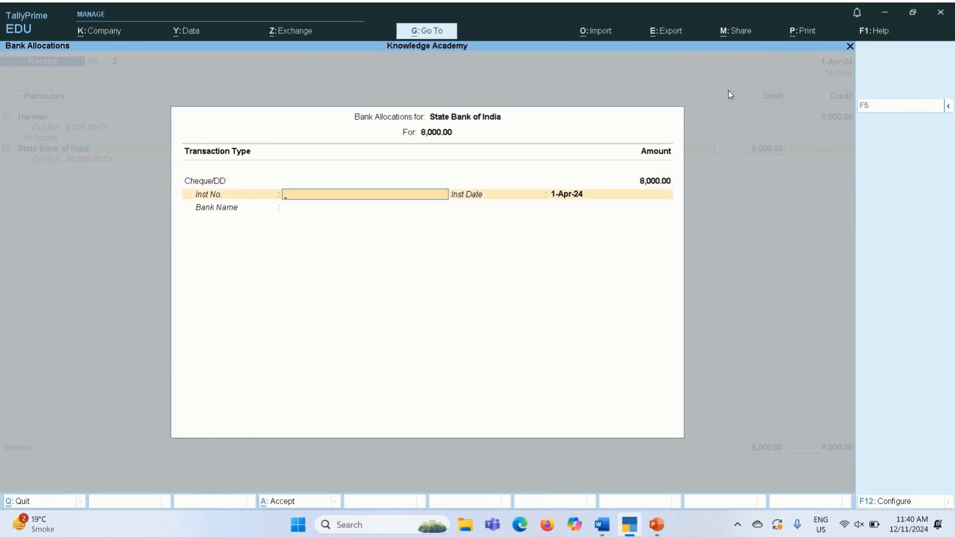
# Step: Enter instrument number 124580 dated 1-Apr-24, leave the bank name and narration blank, and save the receipt voucher
pyautogui.write('124580')
pyautogui.press('Return')
pyautogui.press('Return')
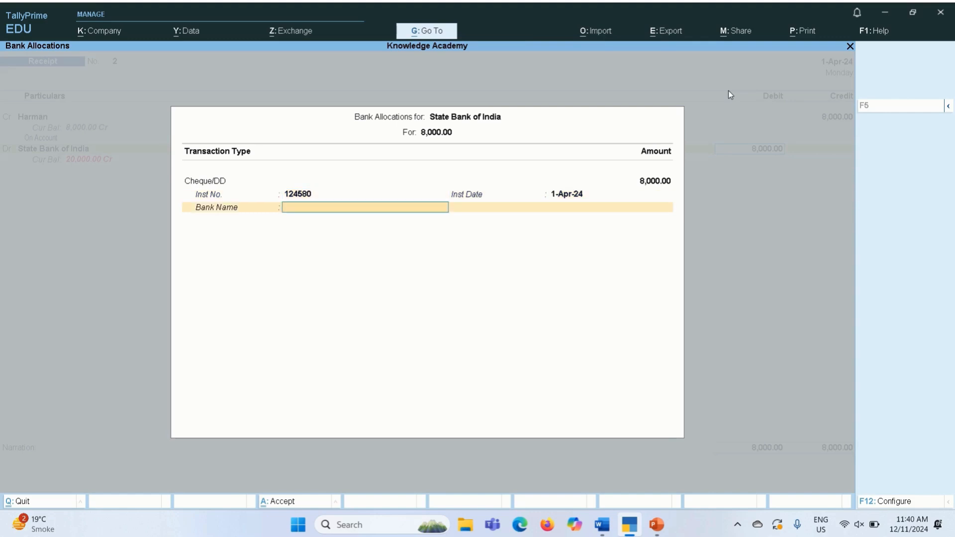
pyautogui.press('Return')
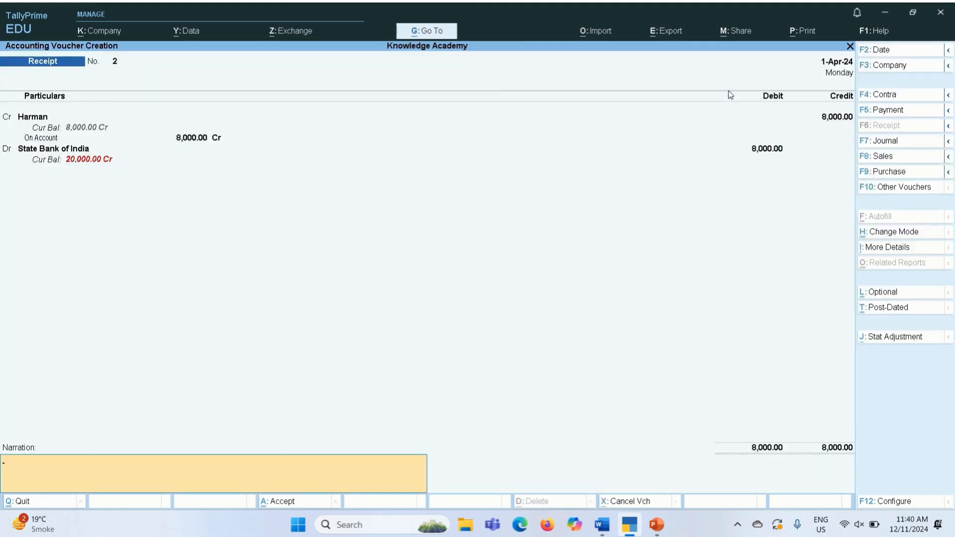
pyautogui.press('Return')
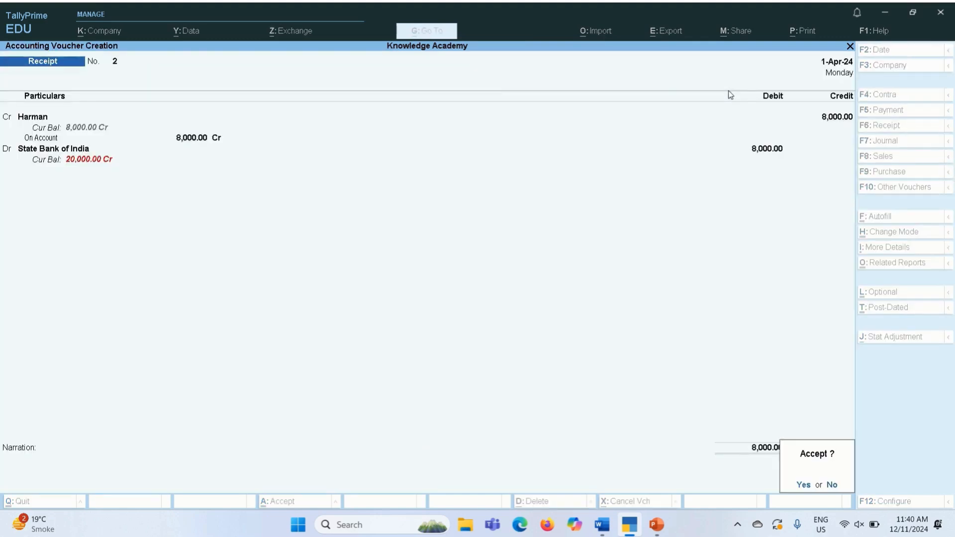
pyautogui.press('Return')
# Step: Switch to the Word notes and underline in red the Cash/Cheque heading, the 25000 due, the 20000 SBI receipt and the 5000 cash receipt
pyautogui.hotkey('alt', 'Tab')
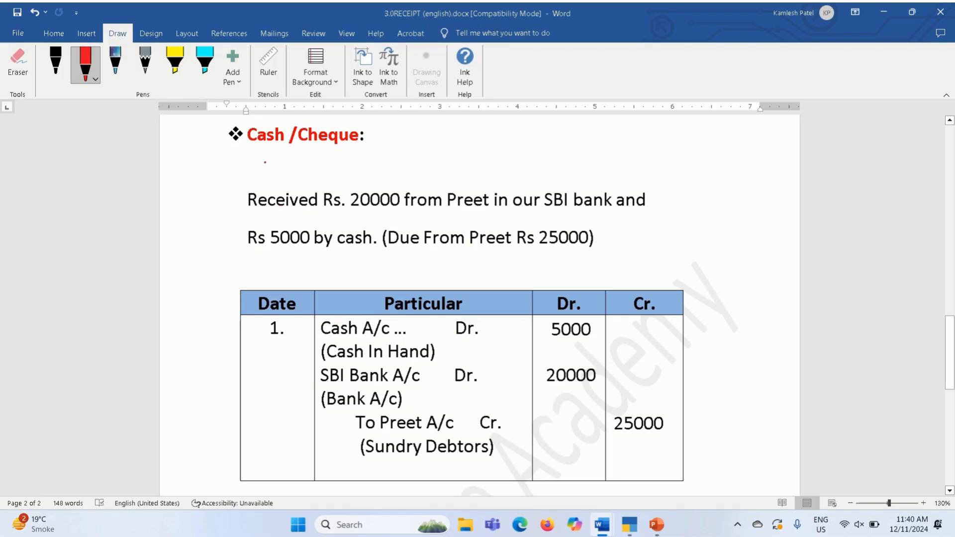
pyautogui.moveTo(247, 149); pyautogui.dragTo(283, 149)
pyautogui.moveTo(299, 153); pyautogui.dragTo(367, 150)
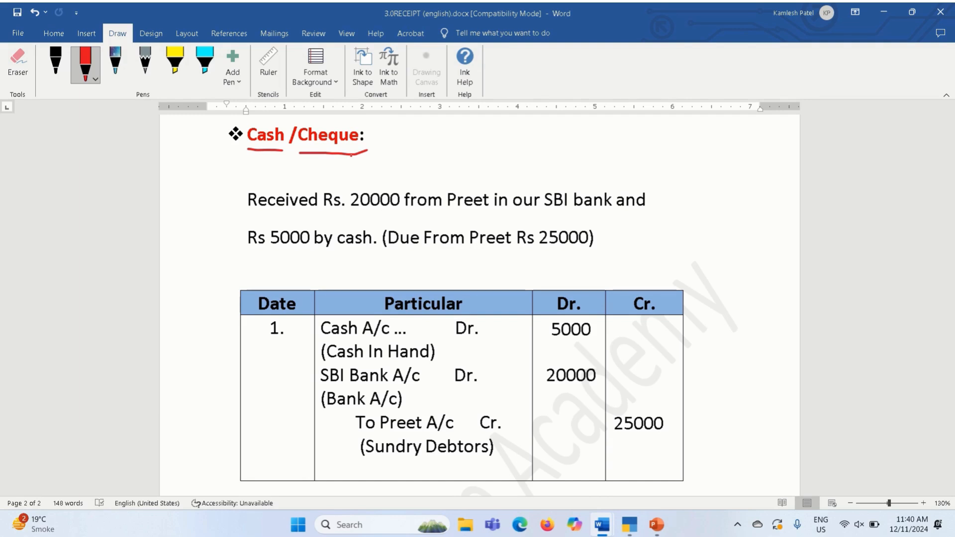
pyautogui.moveTo(392, 252); pyautogui.dragTo(594, 249)
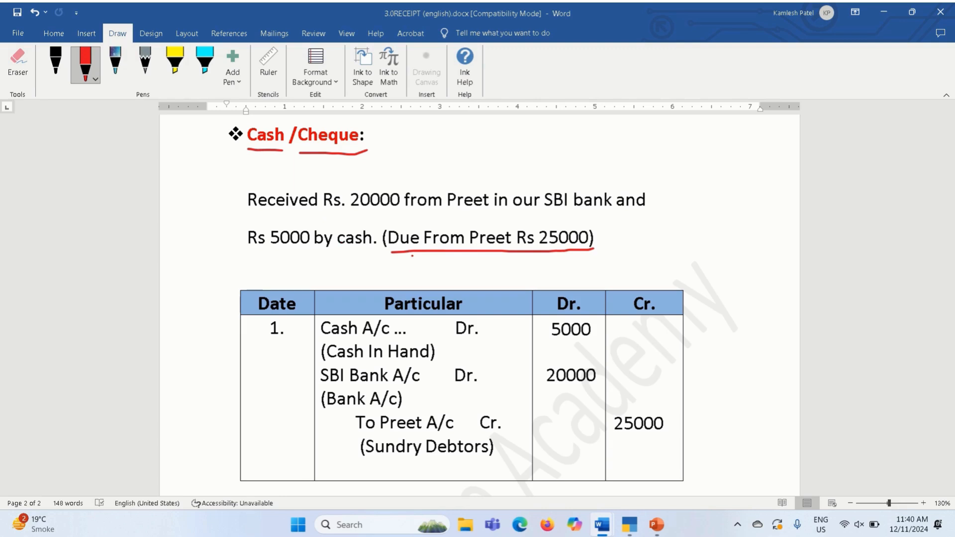
pyautogui.moveTo(406, 253); pyautogui.dragTo(595, 249)
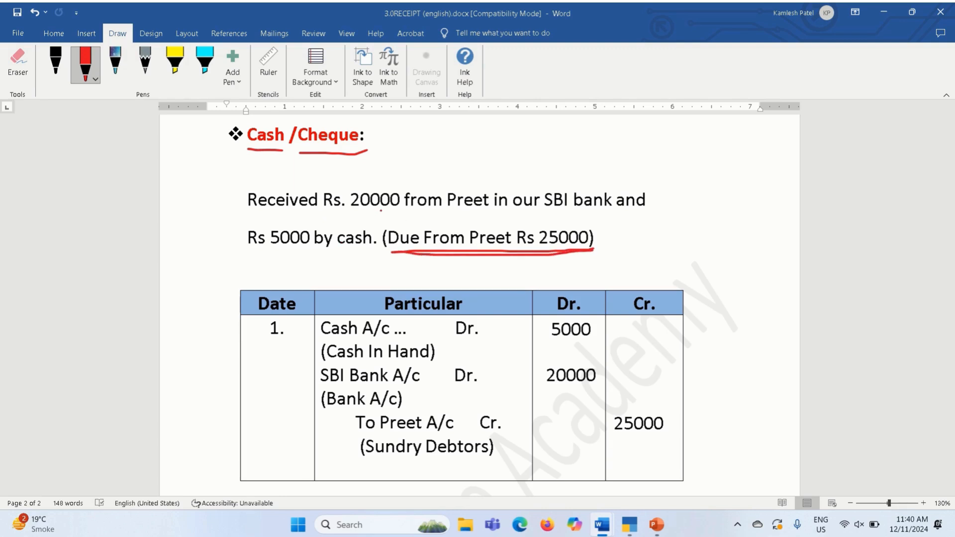
pyautogui.moveTo(355, 210); pyautogui.dragTo(602, 211)
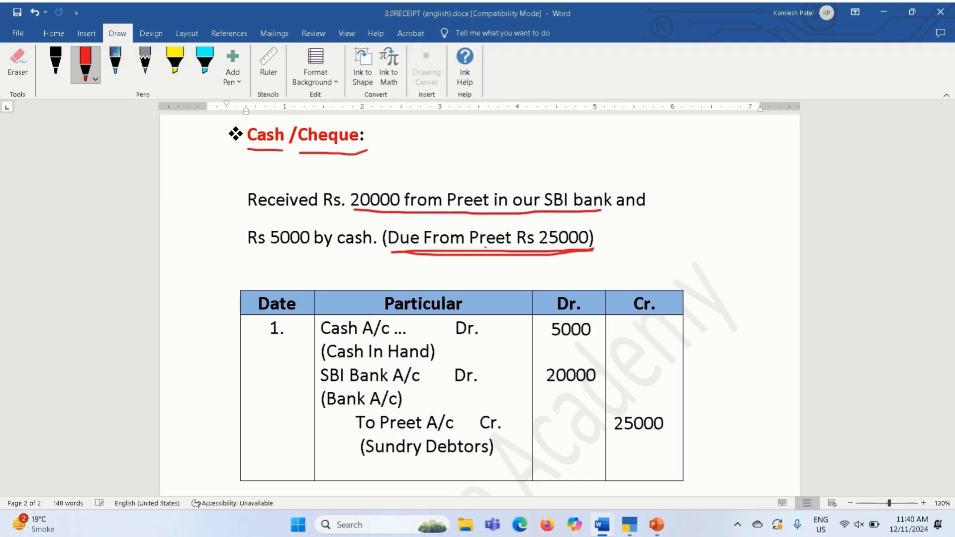
pyautogui.moveTo(256, 254); pyautogui.dragTo(374, 252)
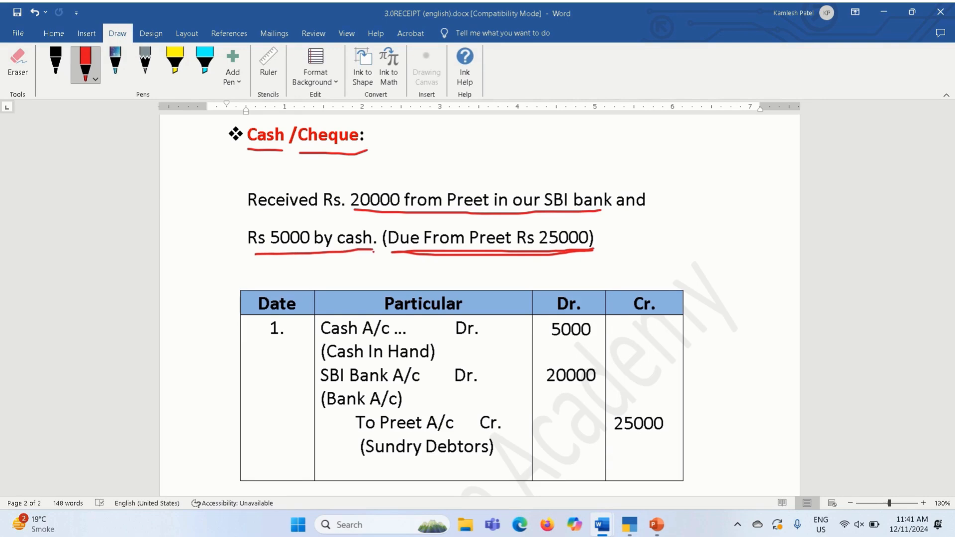